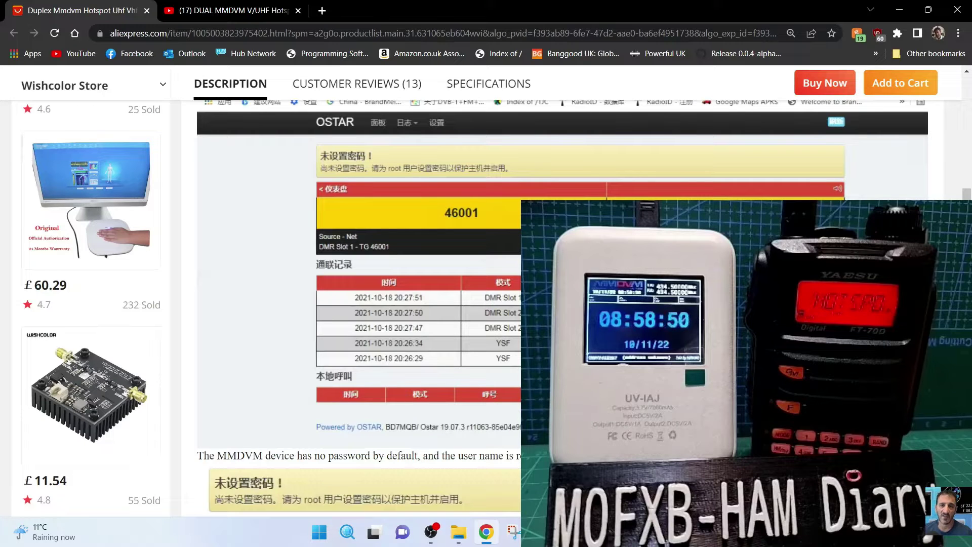
Bring up the available Wi-Fi networks list from Windows 11 Quick Settings
scroll(562, 271, "up", 1)
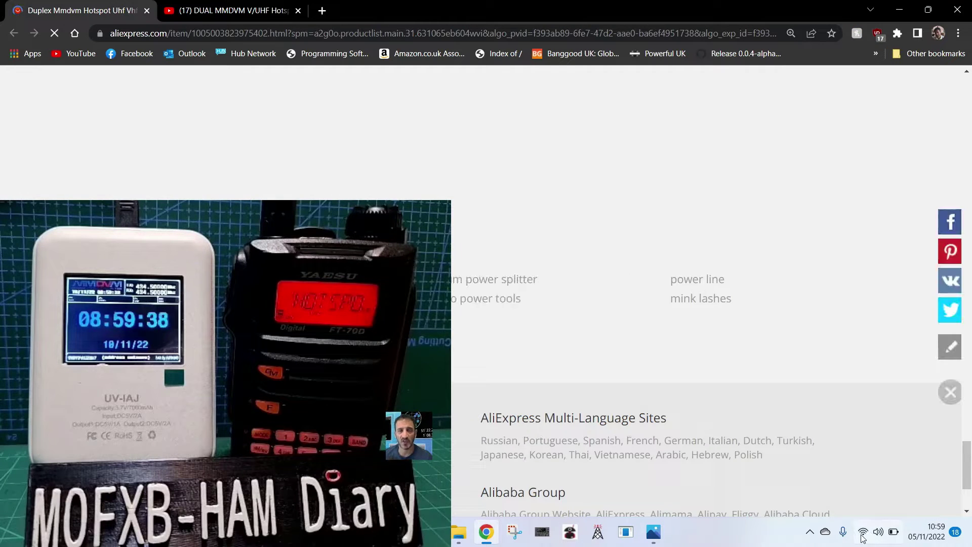
left_click(878, 532)
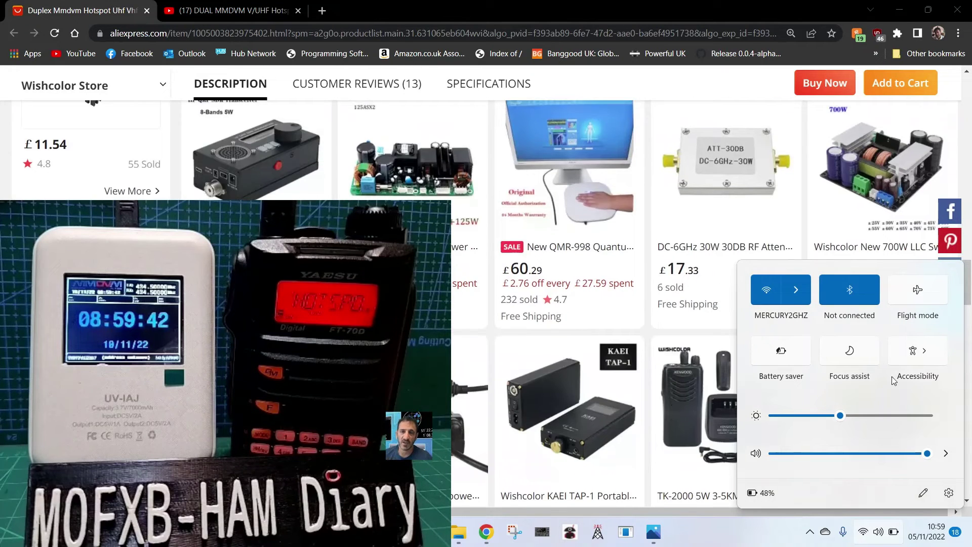
left_click(795, 293)
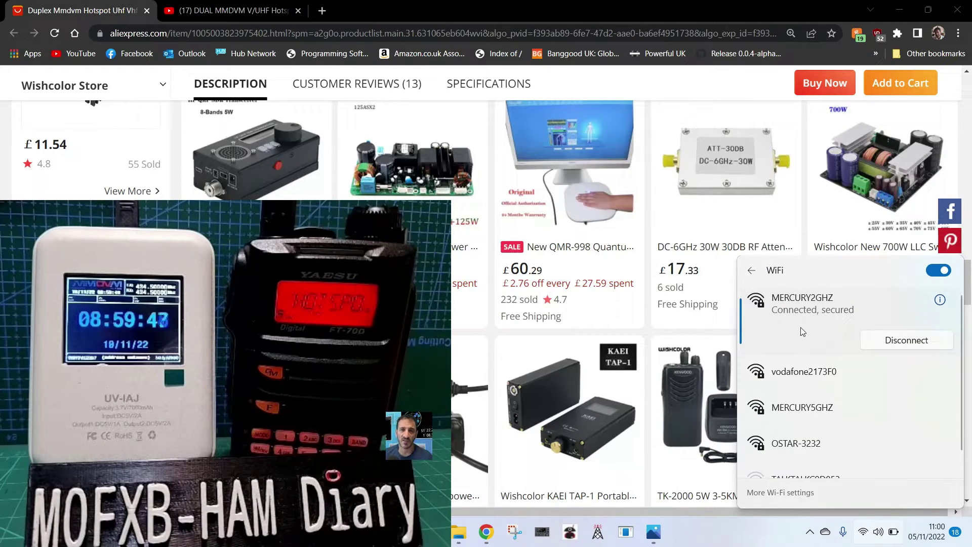
scroll(840, 354, "down", 1)
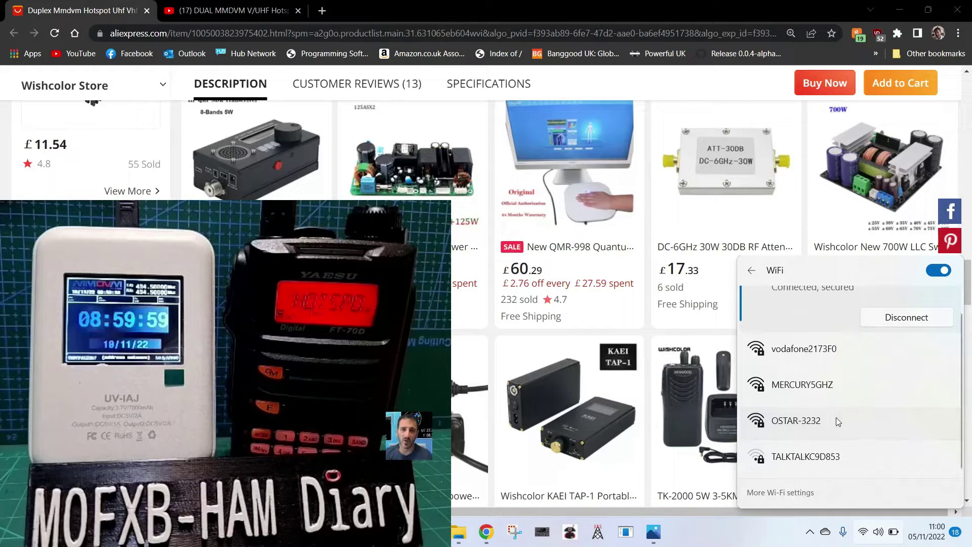
Try joining OSTAR-3232 with its security key; Windows reports it is unable to connect
left_click(836, 419)
left_click(901, 443)
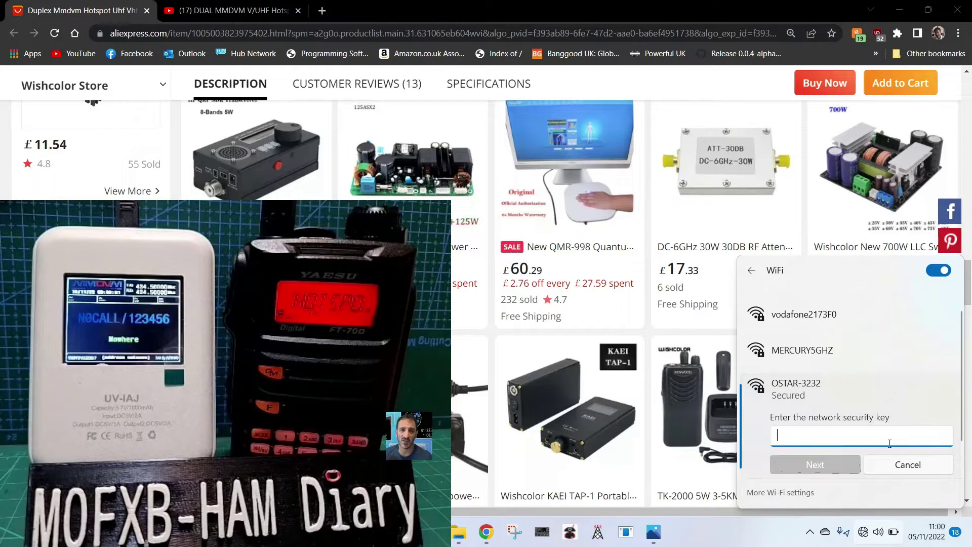
key("Caps_Lock")
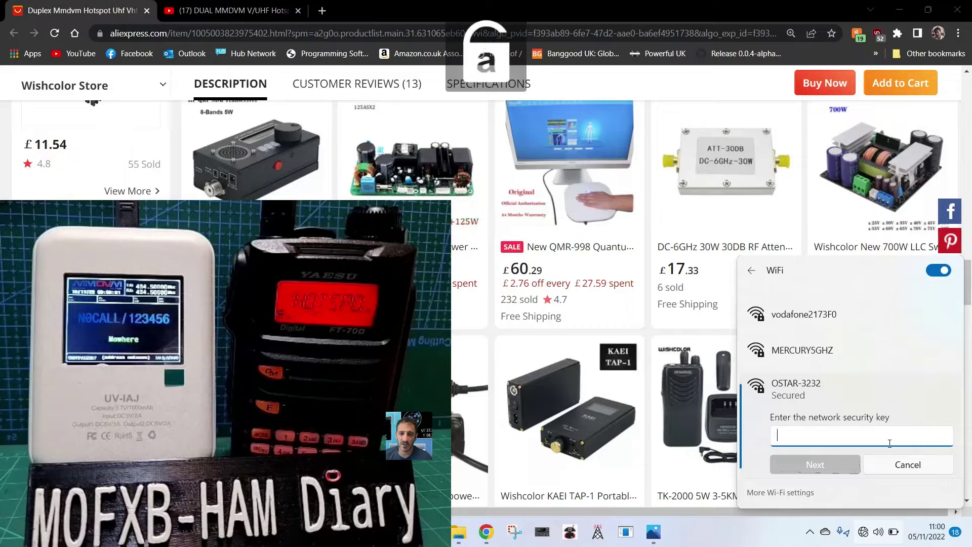
key("Caps_Lock")
type("•••••")
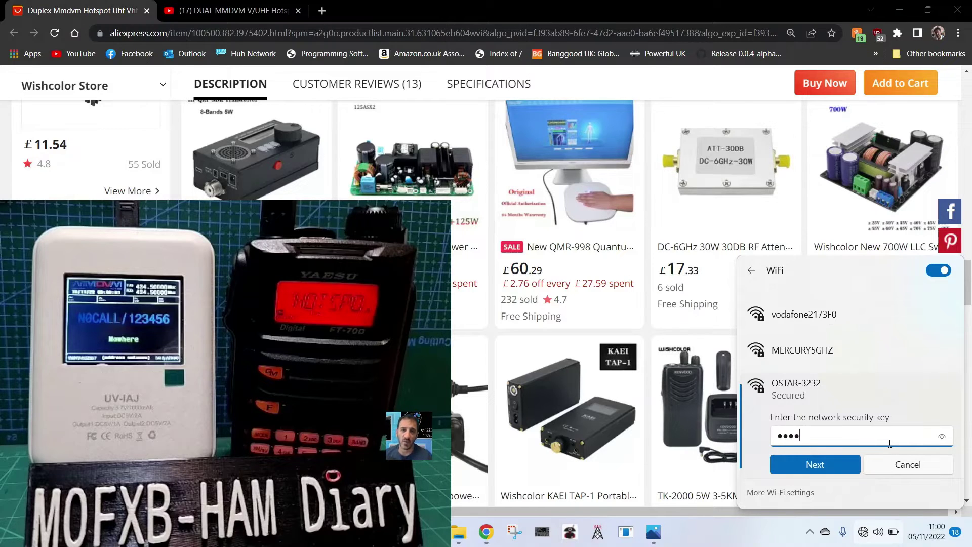
type("•")
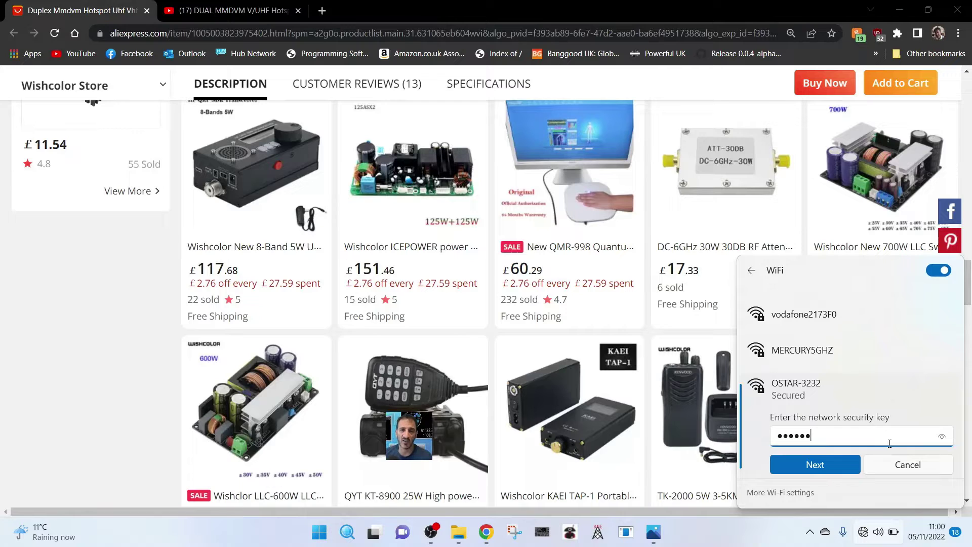
type("••••")
left_click(856, 466)
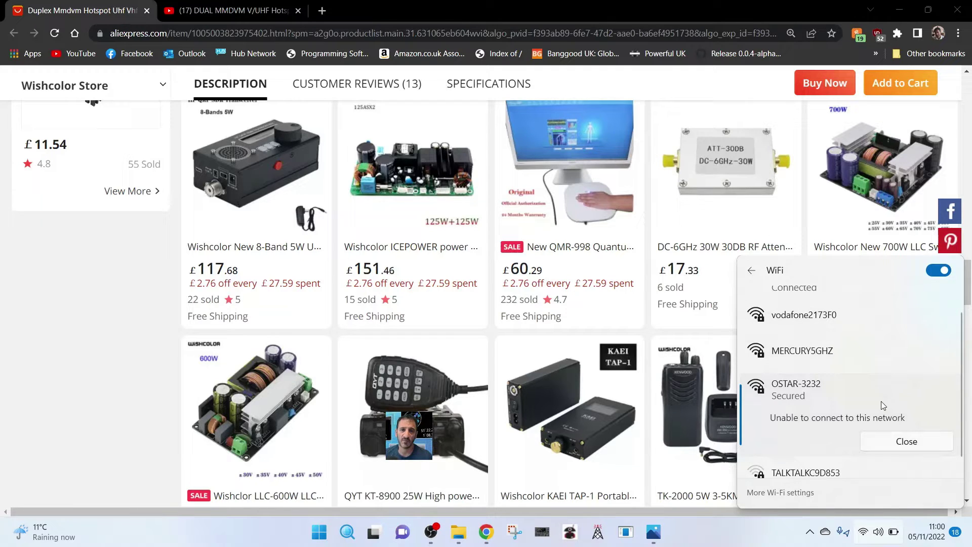
scroll(840, 344, "up", 1)
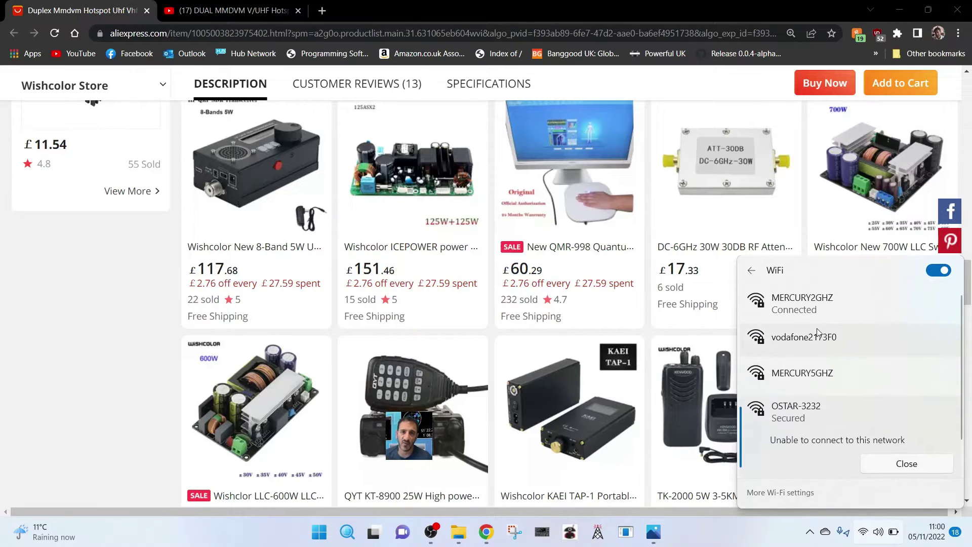
Log in to the LuCI interface at 192.168.10.1 as root with an empty password
scroll(859, 352, "down", 2)
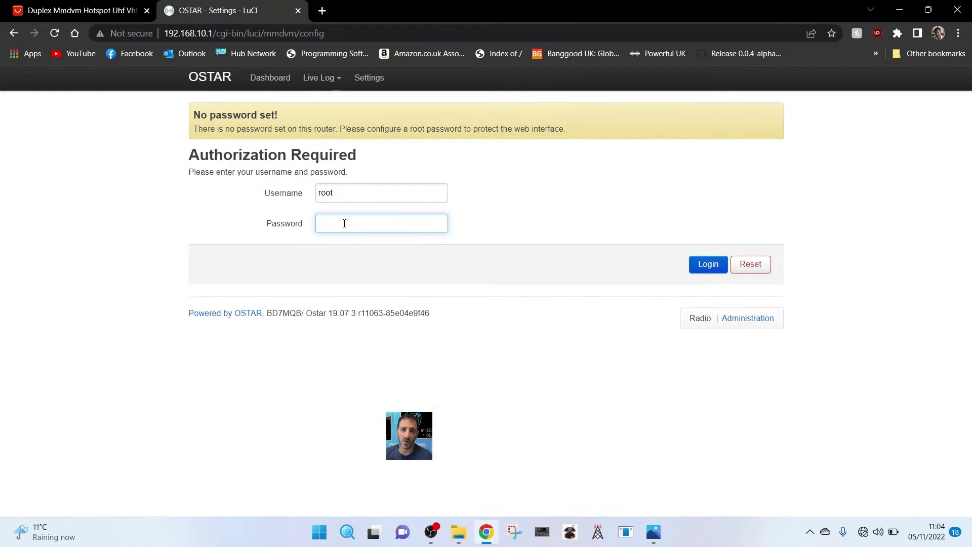
left_click(703, 268)
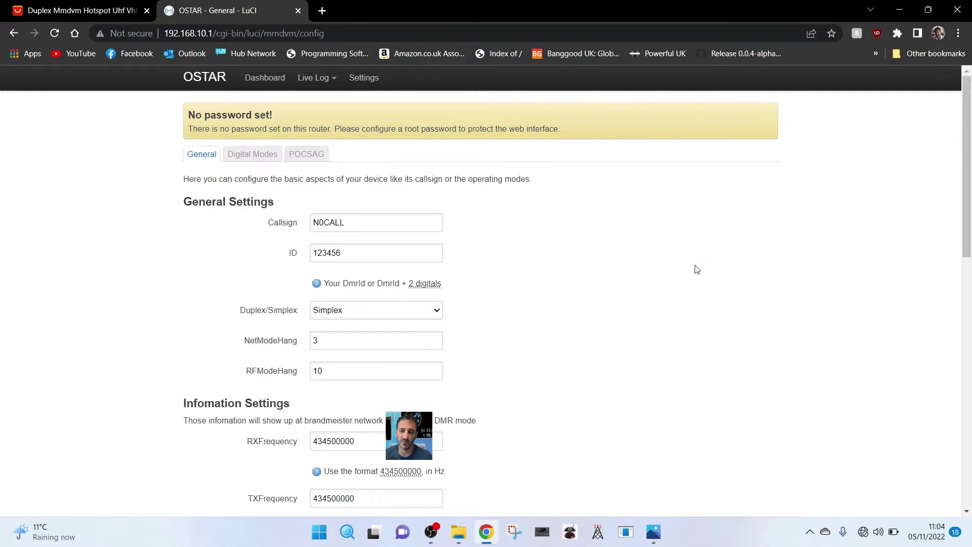
Replace callsign N0CALL with M0FXB and ID 123456 with 2341437
scroll(697, 270, "down", 1)
left_click(367, 159)
key("BackSpace")
key("BackSpace")
key("BackSpace")
key("BackSpace")
key("BackSpace")
key("BackSpace")
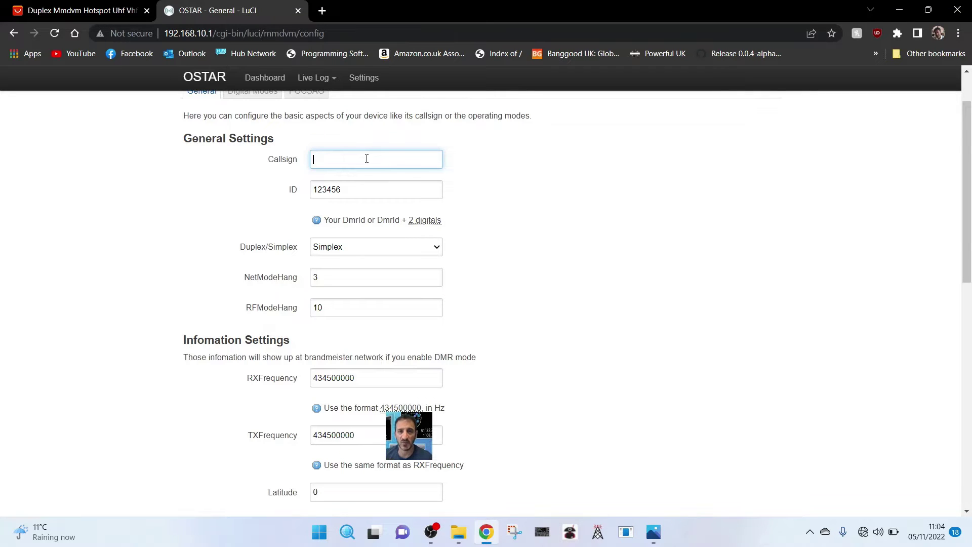
type("M0FXB")
double_click(352, 187)
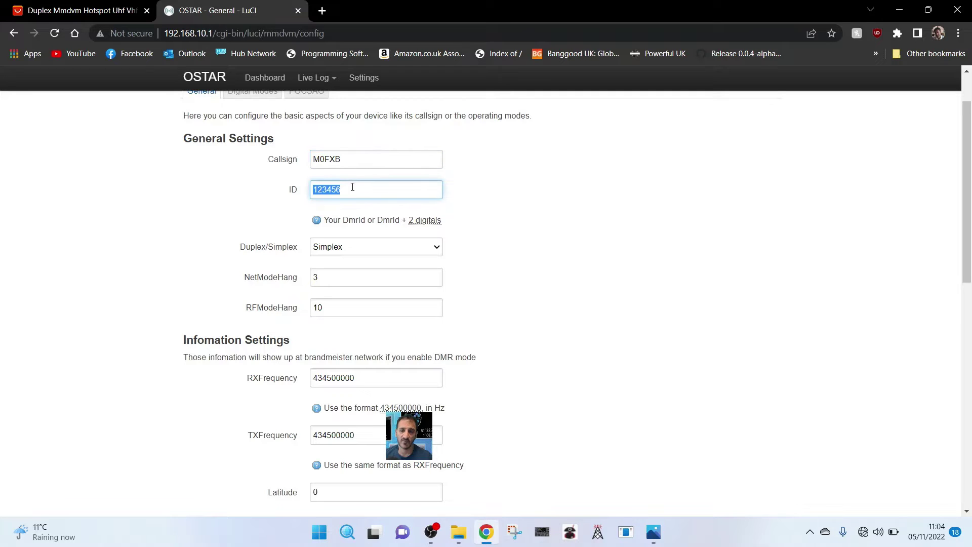
type("2341437")
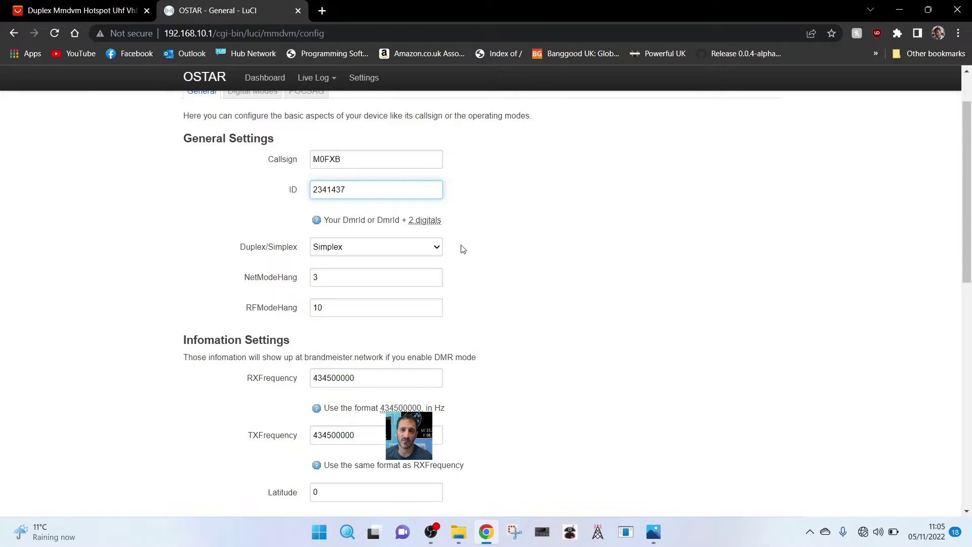
Keep the RX frequency at 434500000 and save and apply the General settings
scroll(532, 277, "down", 1)
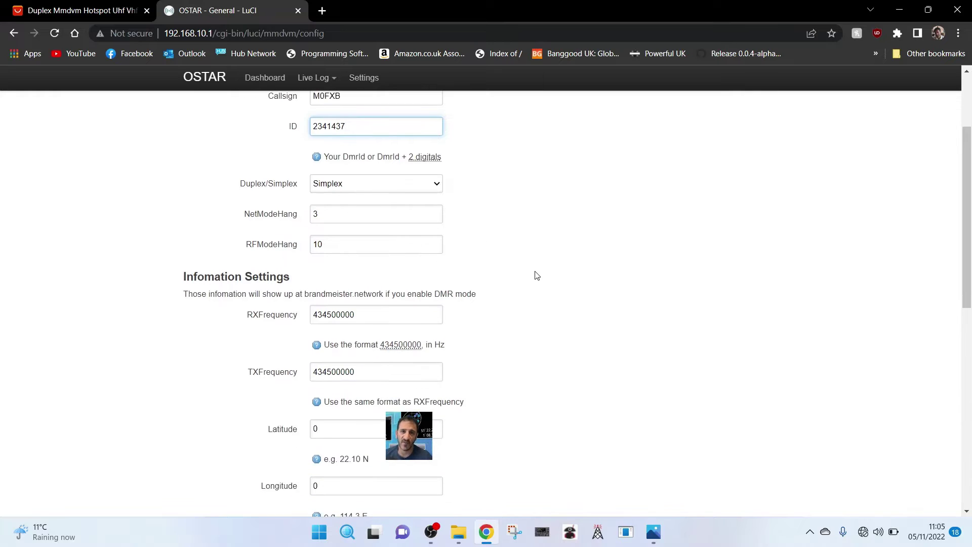
scroll(538, 284, "down", 1)
scroll(540, 288, "down", 1)
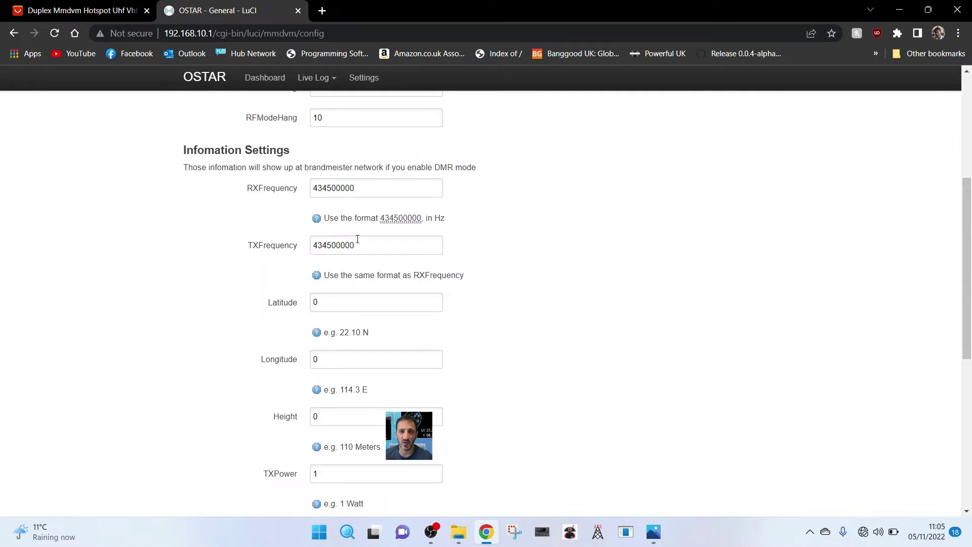
left_click(363, 188)
double_click(363, 188)
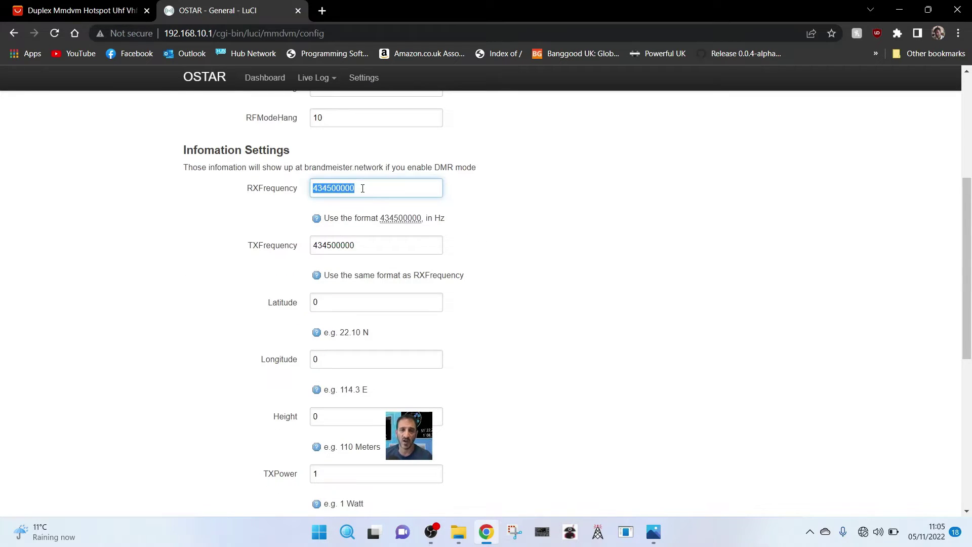
left_click(582, 212)
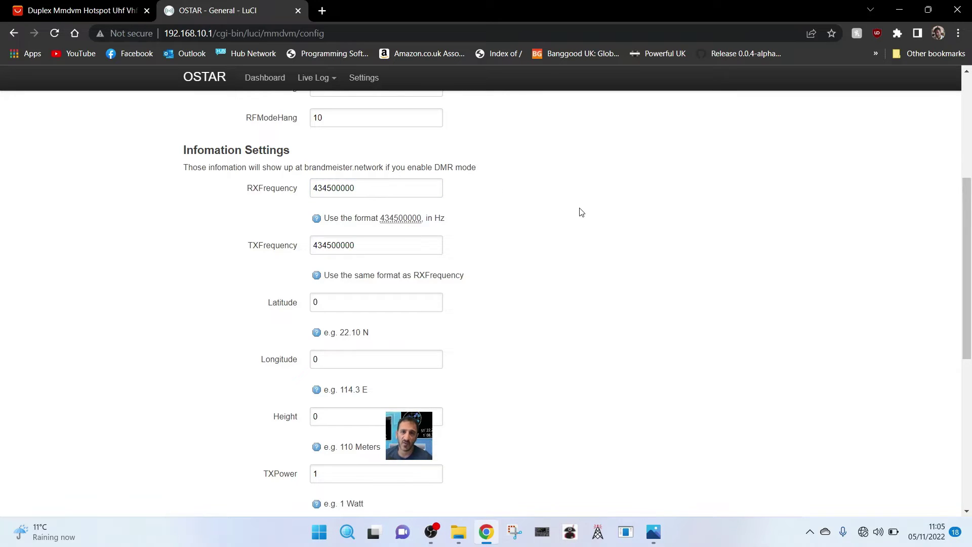
scroll(602, 223, "down", 1)
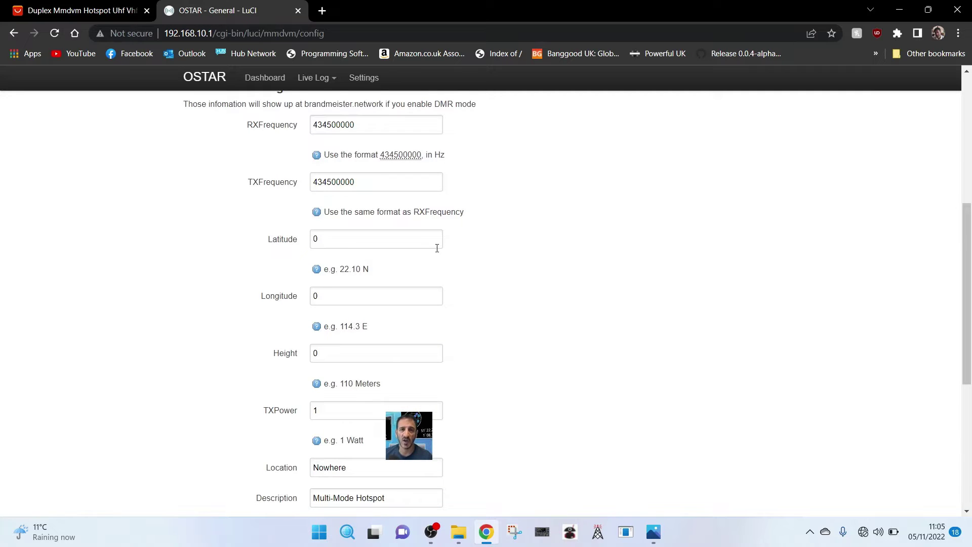
scroll(571, 271, "down", 3)
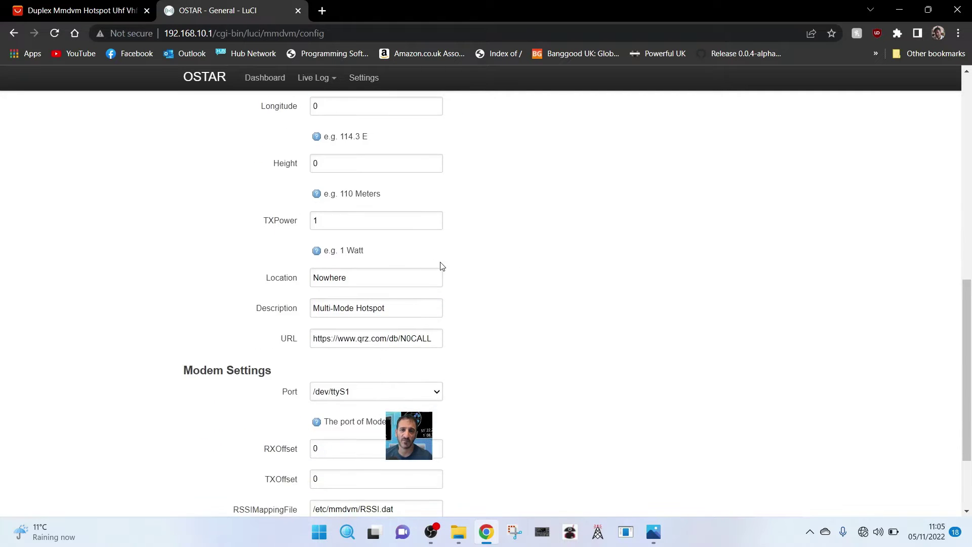
scroll(606, 248, "down", 1)
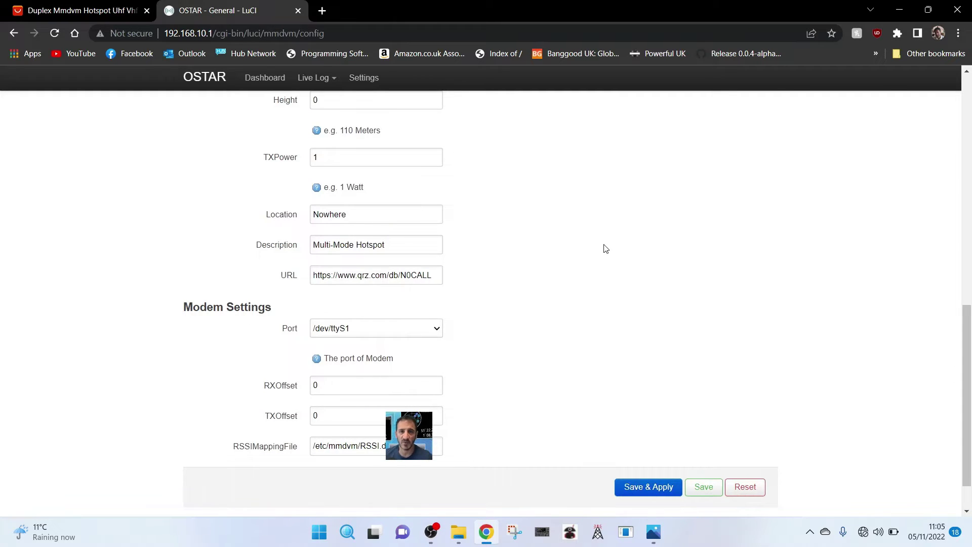
scroll(606, 248, "down", 1)
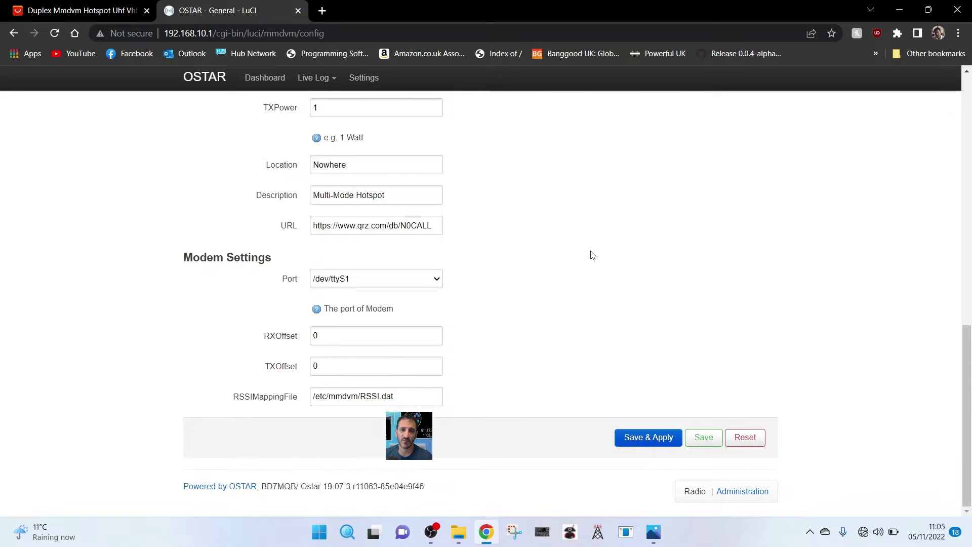
left_click(642, 439)
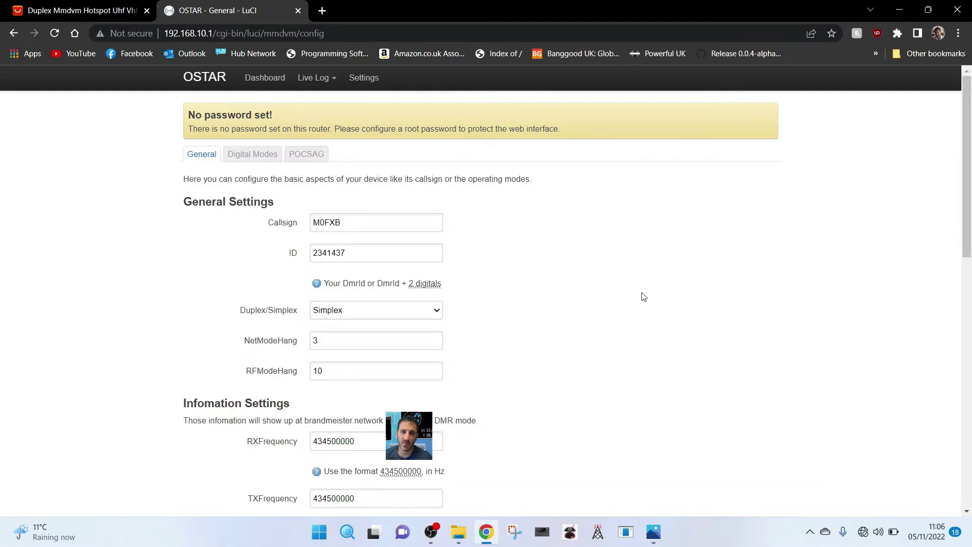
Re-apply the General settings holding callsign M0FXB and ID 2341437
scroll(642, 298, "down", 5)
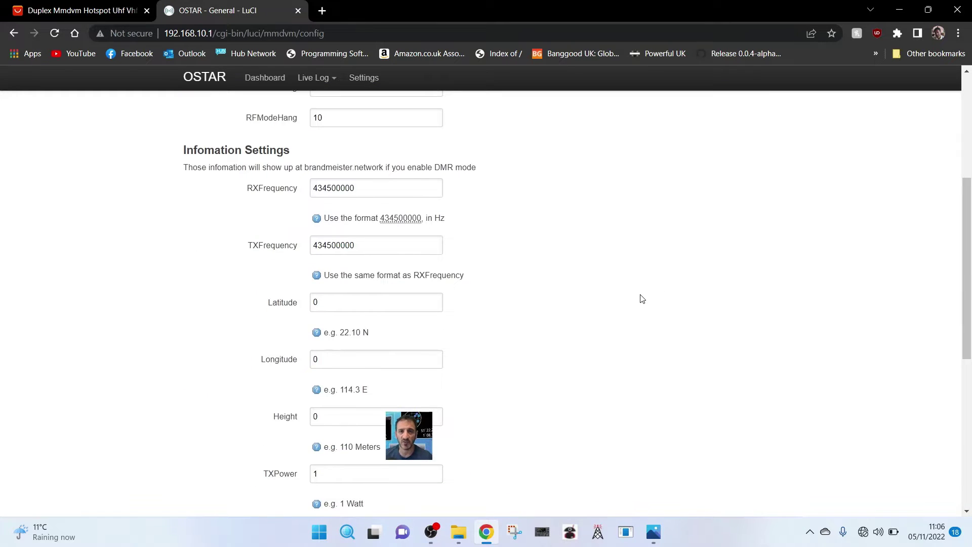
scroll(642, 298, "down", 3)
scroll(642, 298, "down", 5)
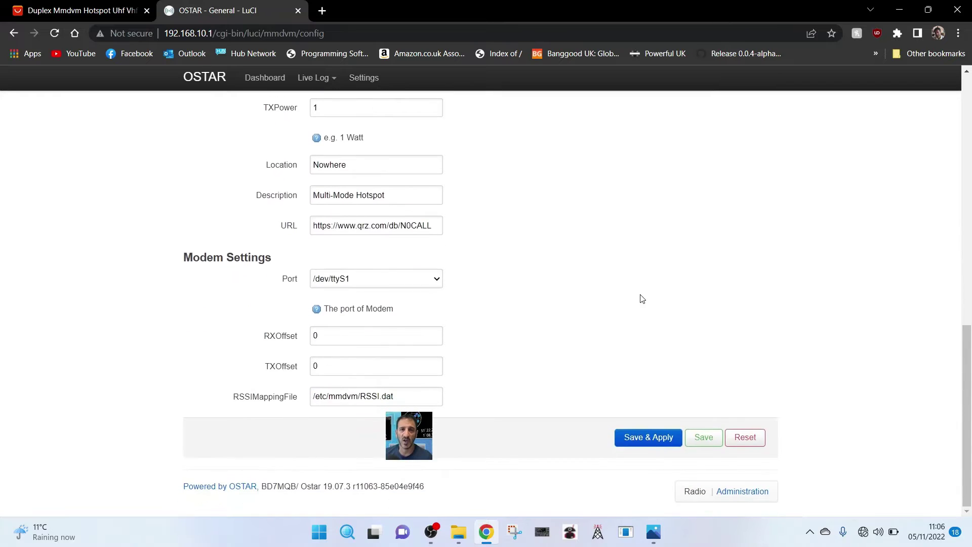
left_click(640, 439)
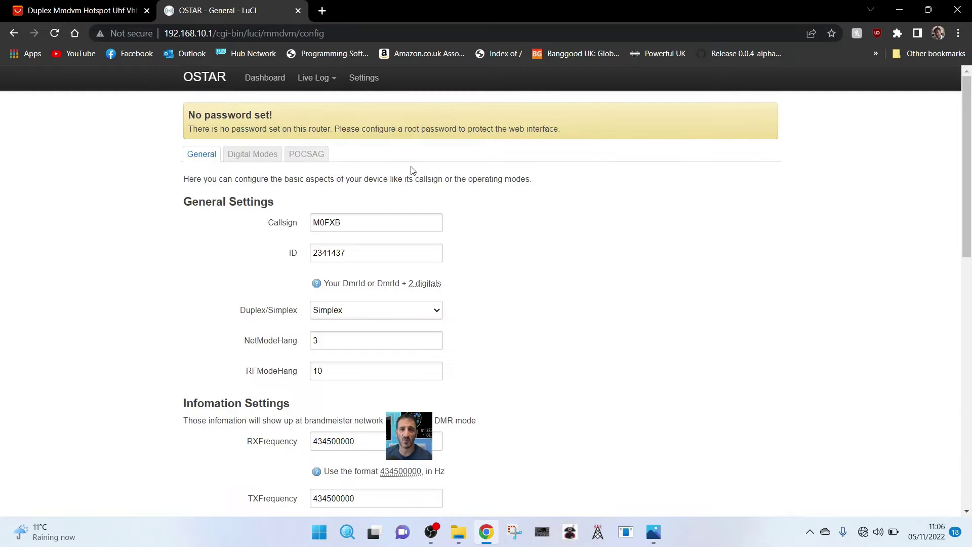
left_click(238, 160)
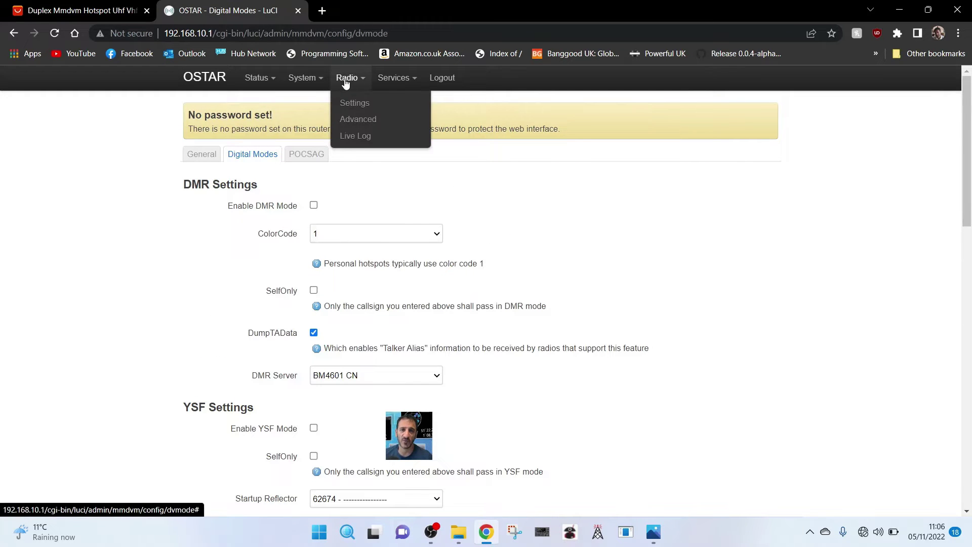
mouse_move(375, 81)
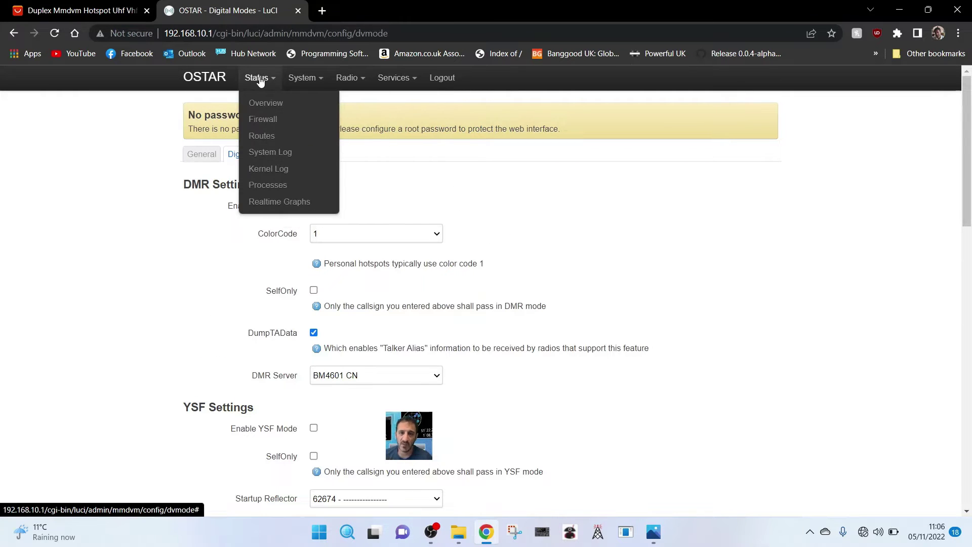
mouse_move(308, 80)
mouse_move(345, 77)
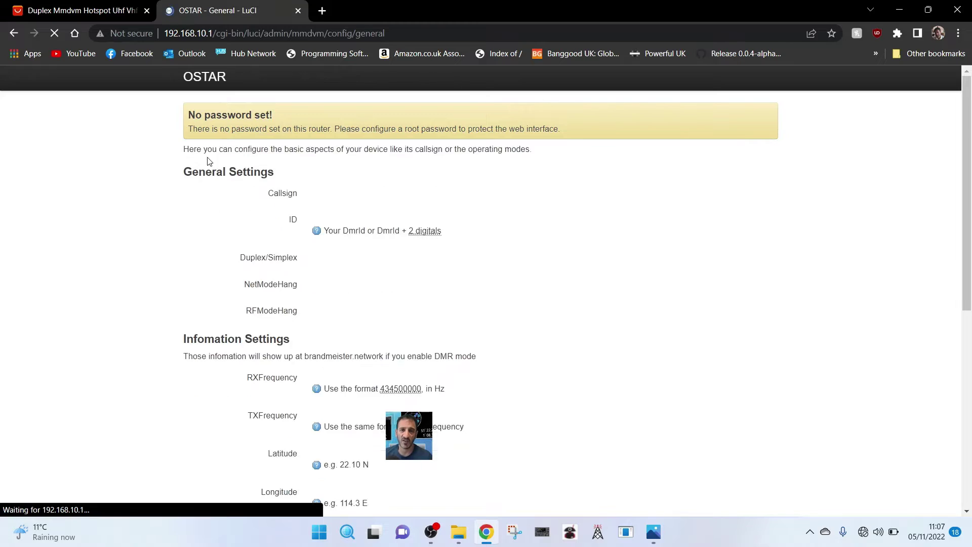
left_click(252, 156)
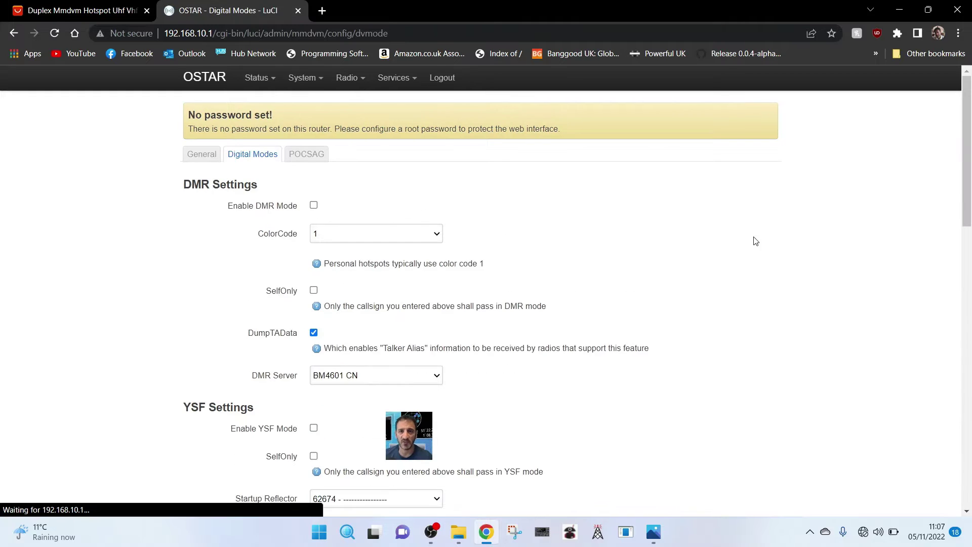
scroll(430, 343, "down", 4)
Enable YSF mode and pick 41562 - 001-CQ-UK as the startup reflector instead of 62674
left_click(314, 238)
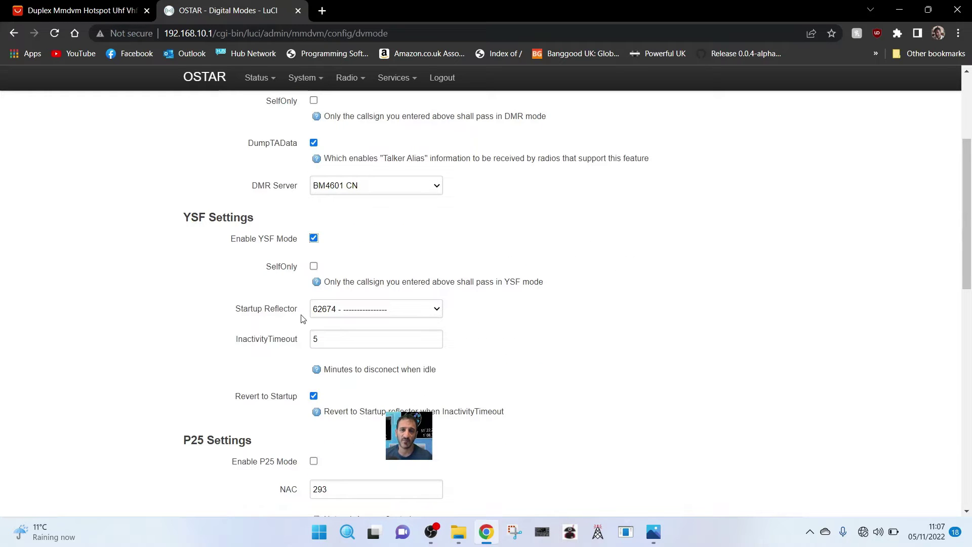
left_click(435, 310)
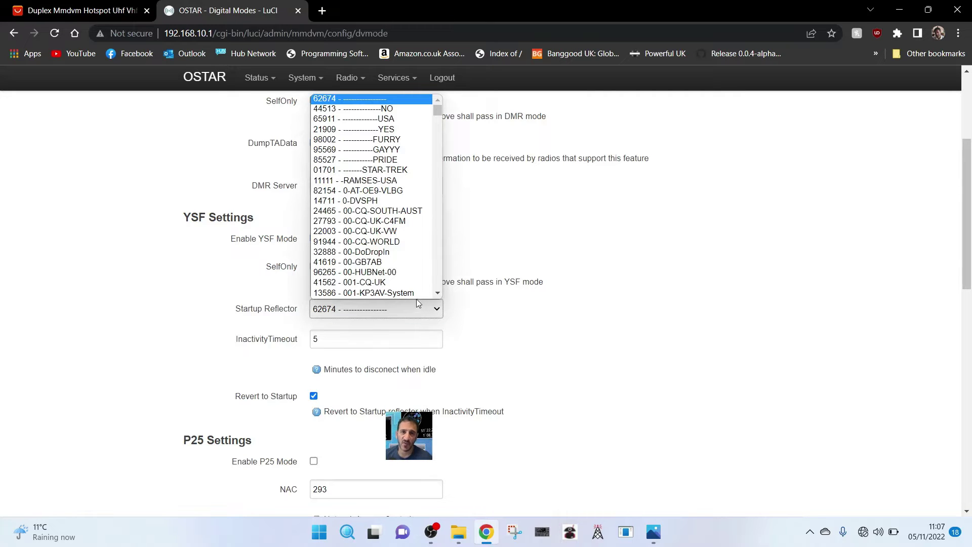
scroll(416, 299, "down", 1)
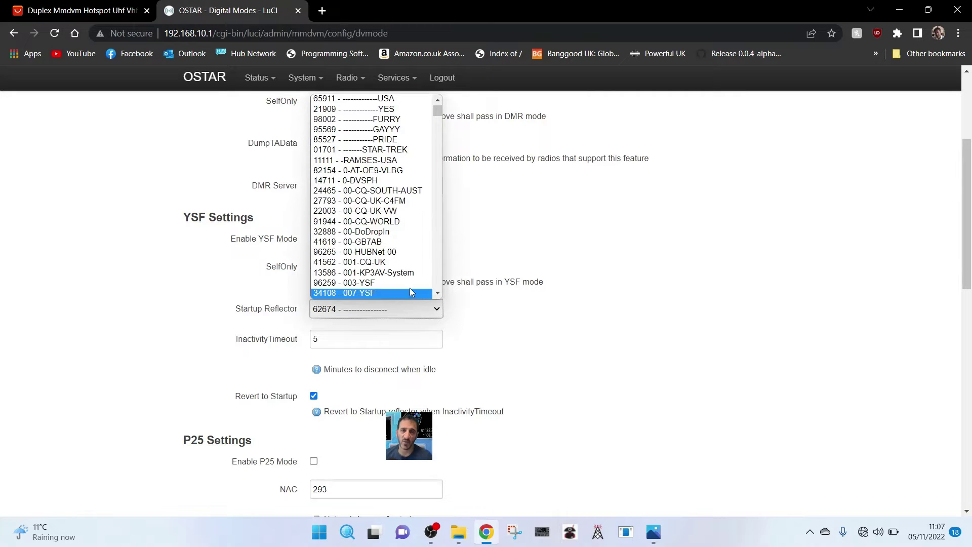
left_click(404, 263)
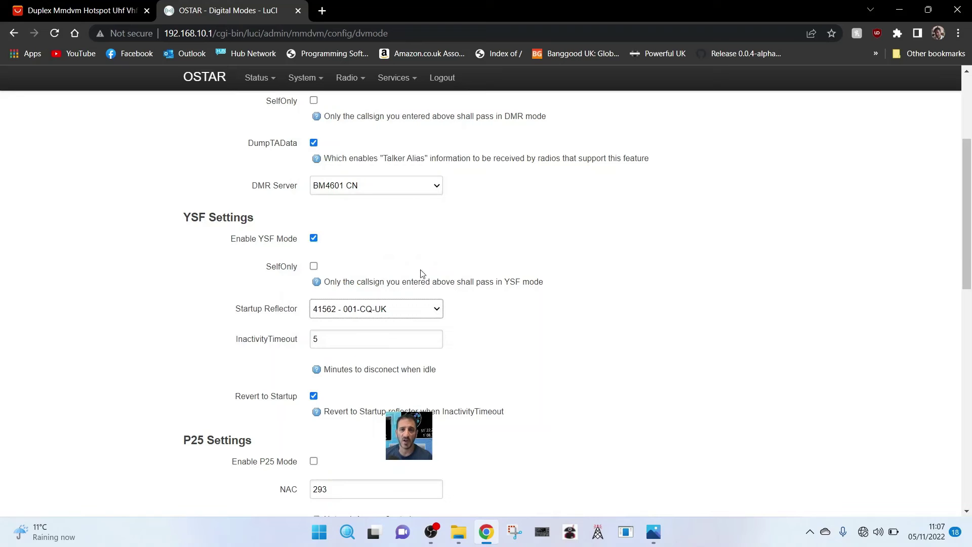
scroll(560, 296, "down", 2)
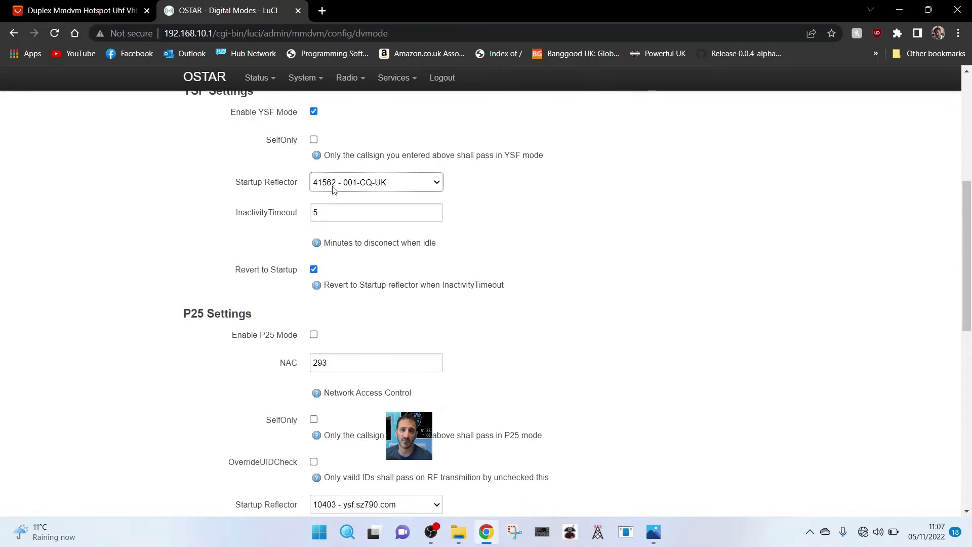
scroll(321, 179, "up", 4)
scroll(319, 308, "down", 4)
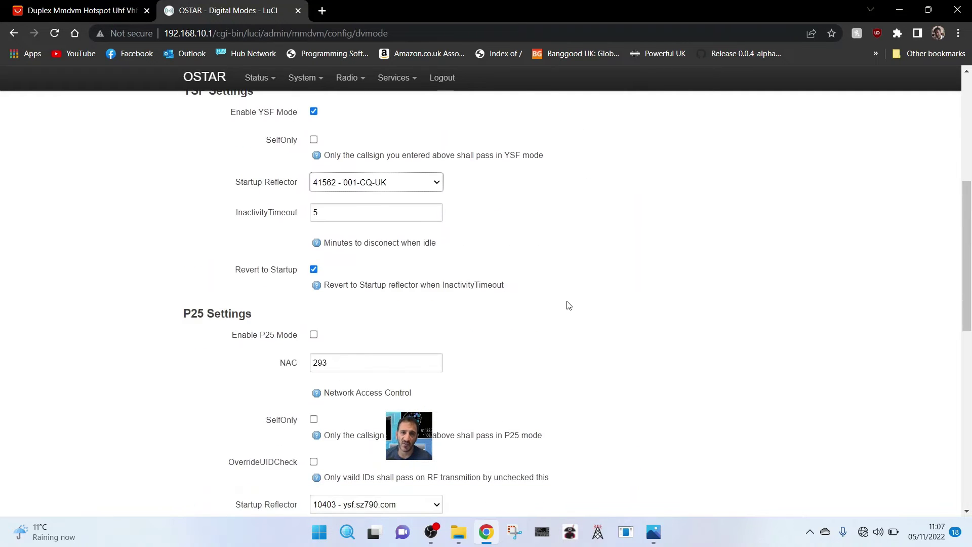
scroll(660, 311, "down", 1)
scroll(662, 313, "up", 2)
scroll(672, 325, "down", 9)
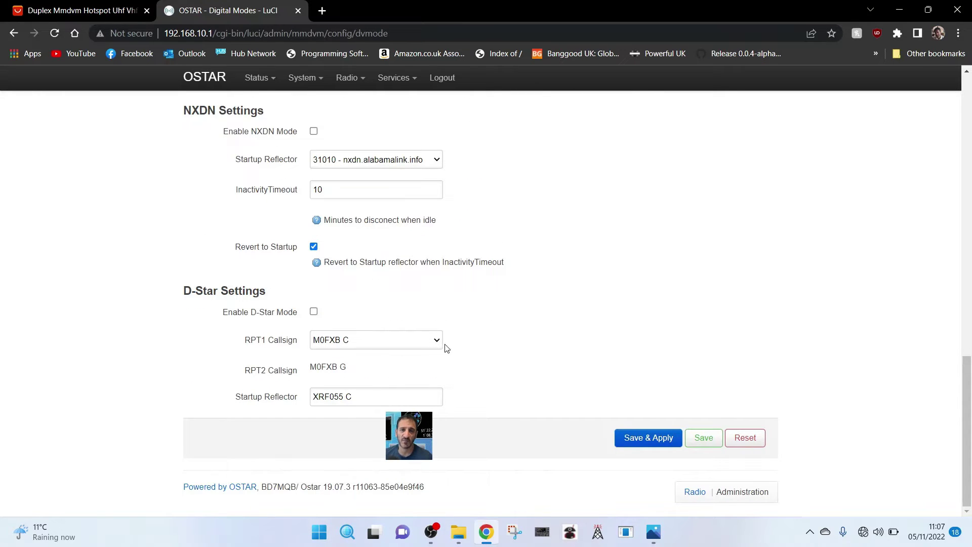
scroll(465, 345, "up", 4)
scroll(551, 346, "up", 13)
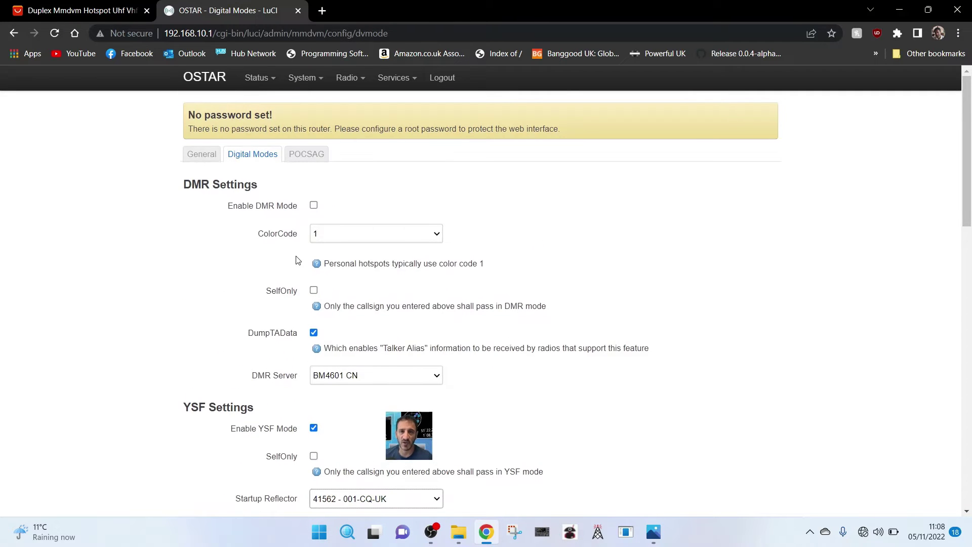
Expand the DMR Server dropdown and scroll its server list back to the top
left_click(434, 379)
scroll(440, 334, "down", 3)
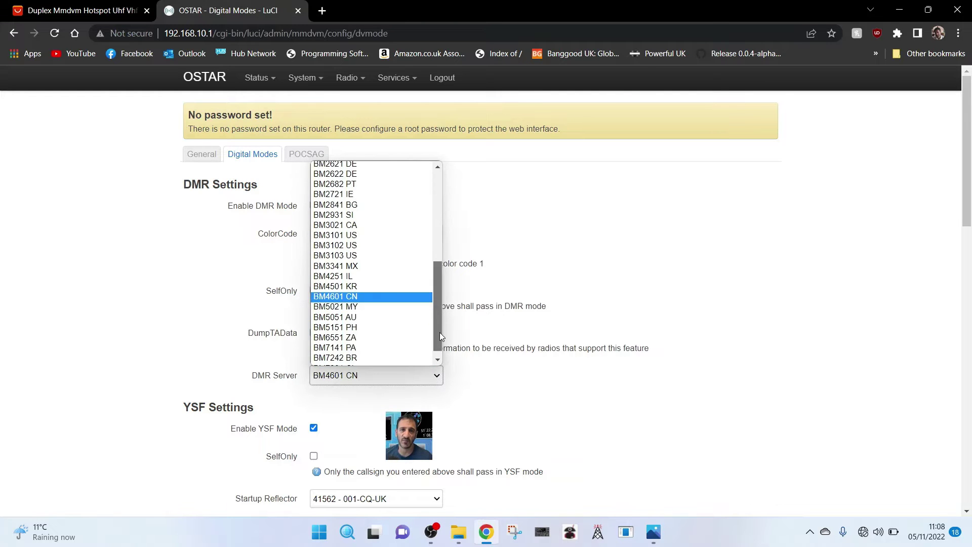
left_click_drag(440, 348, 419, 221)
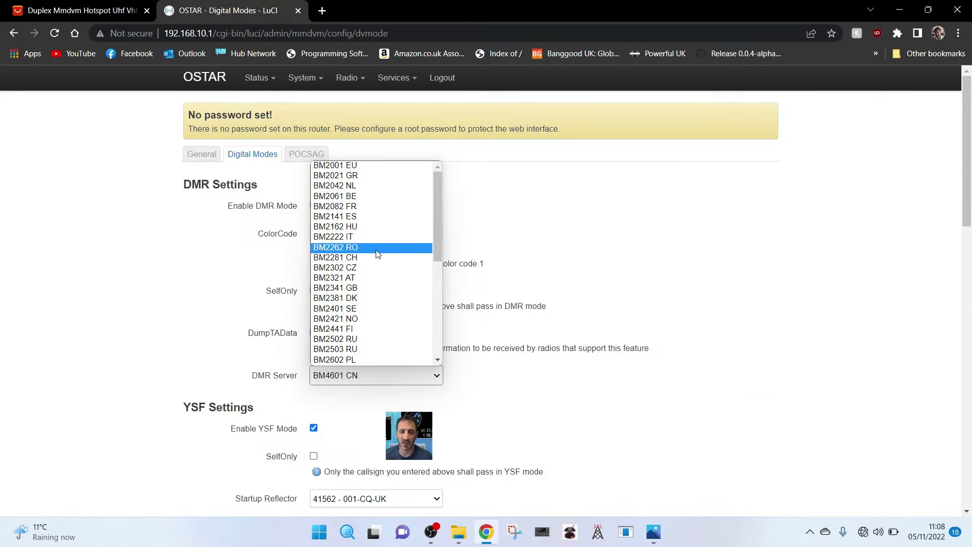
Select BM2341 GB as the DMR server in place of BM4601 CN
left_click(363, 288)
scroll(564, 255, "down", 2)
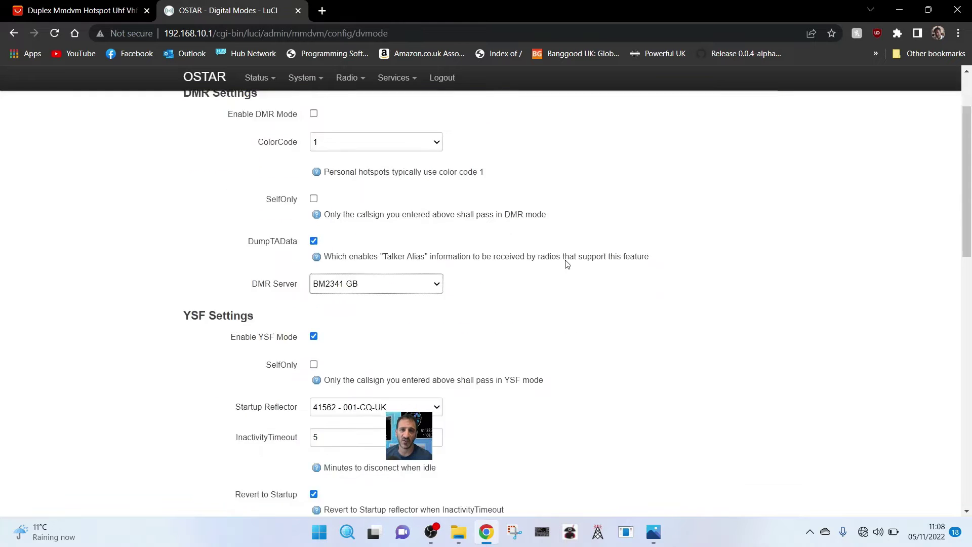
scroll(565, 265, "up", 2)
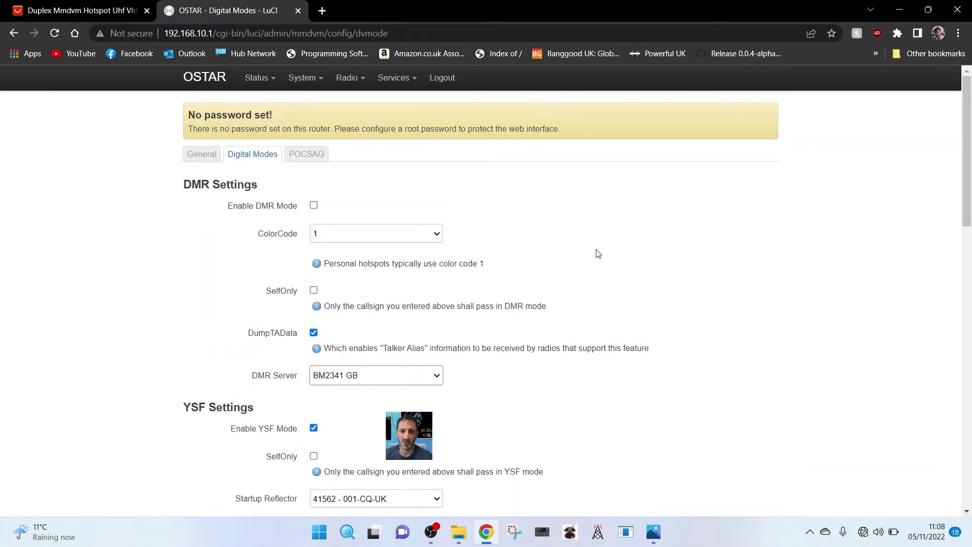
scroll(603, 254, "down", 1)
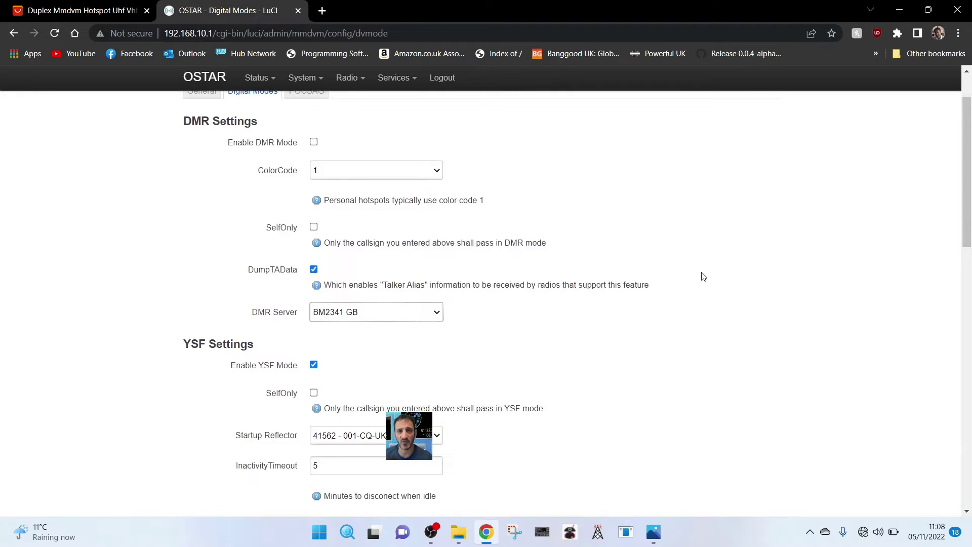
scroll(562, 319, "down", 7)
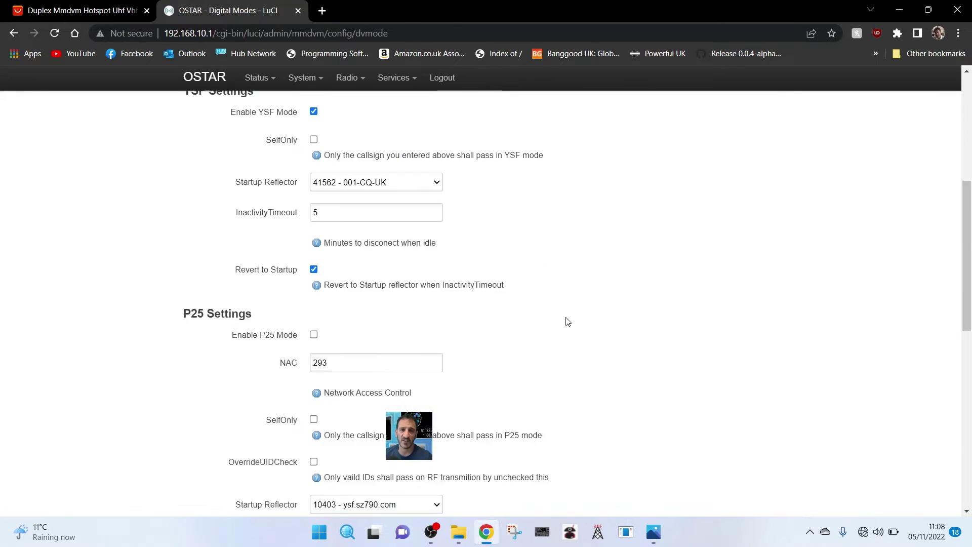
scroll(465, 317, "down", 2)
scroll(459, 315, "down", 2)
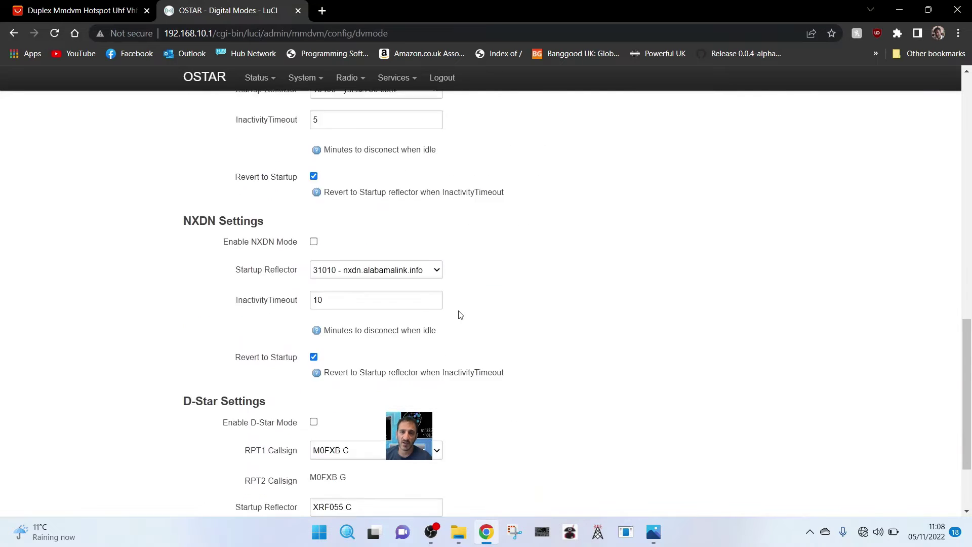
scroll(359, 322, "down", 1)
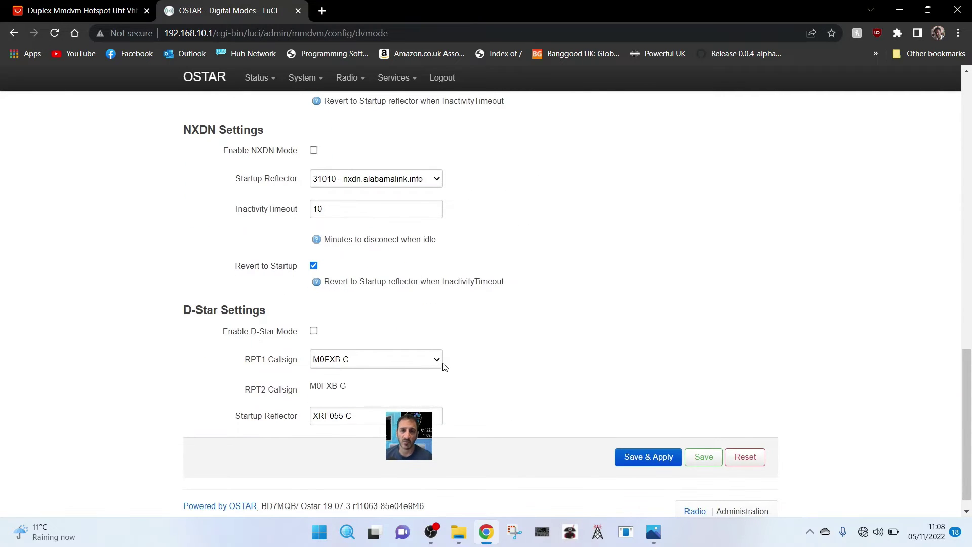
Set the D-Star RPT1 callsign to module B and save and apply
left_click(442, 362)
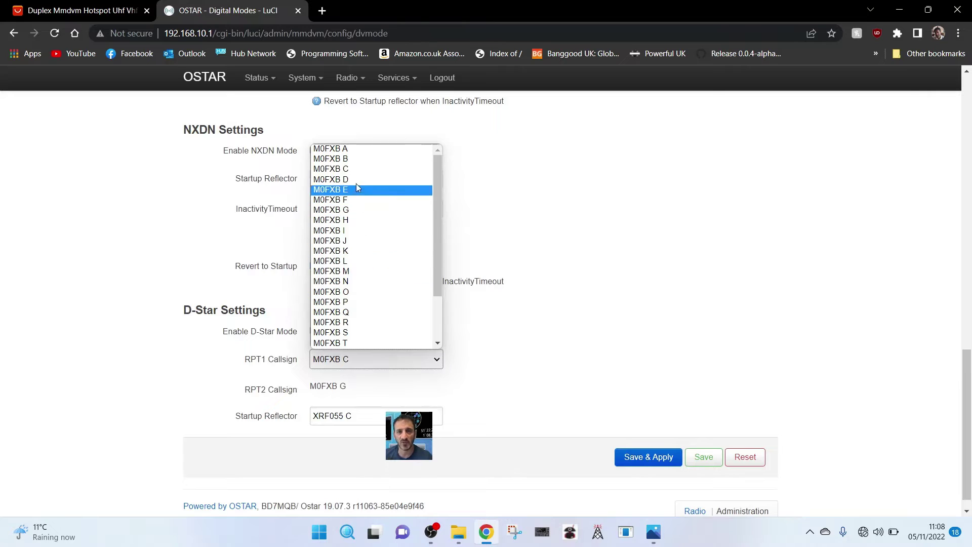
left_click(353, 160)
scroll(551, 282, "down", 1)
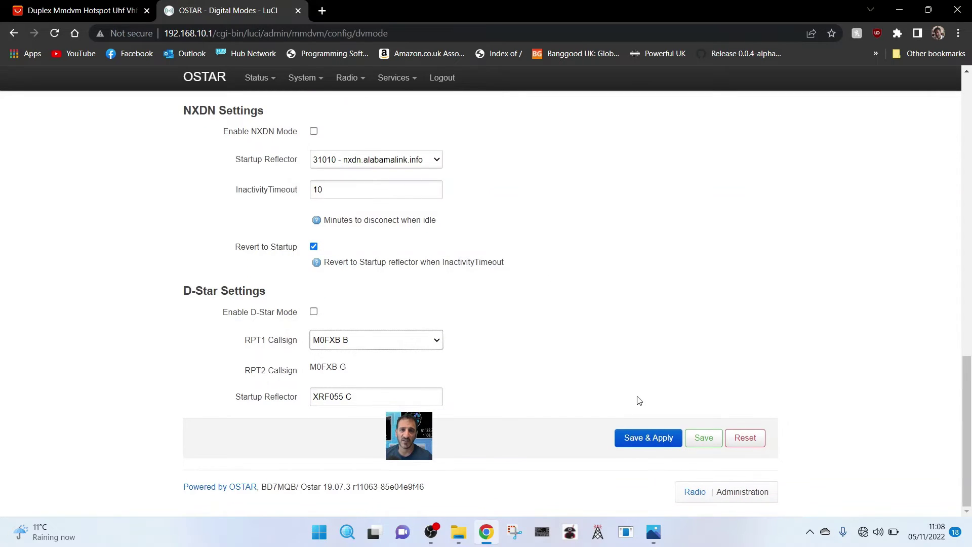
left_click(641, 443)
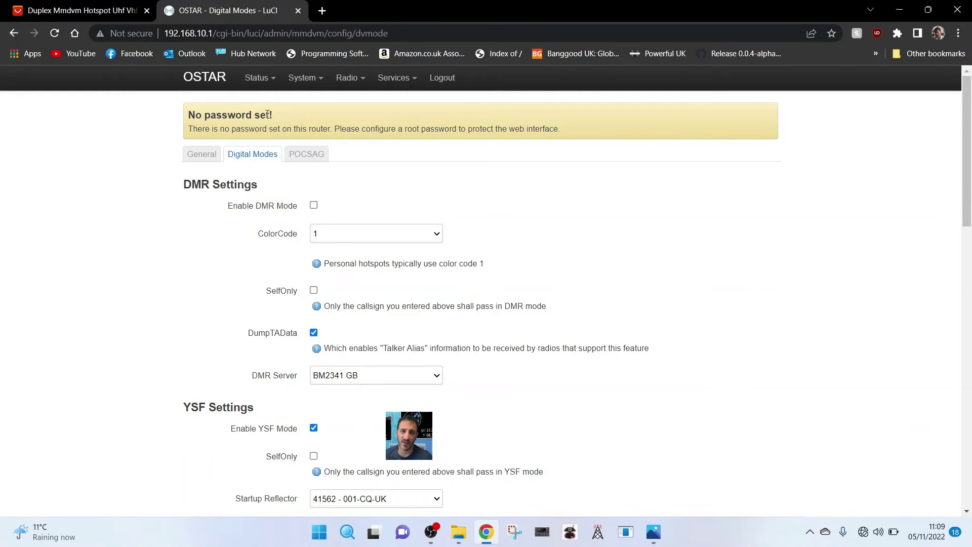
Open Status > Overview and review system, memory, DHCP and OSTAR-3232 wireless details
mouse_move(256, 79)
left_click(251, 105)
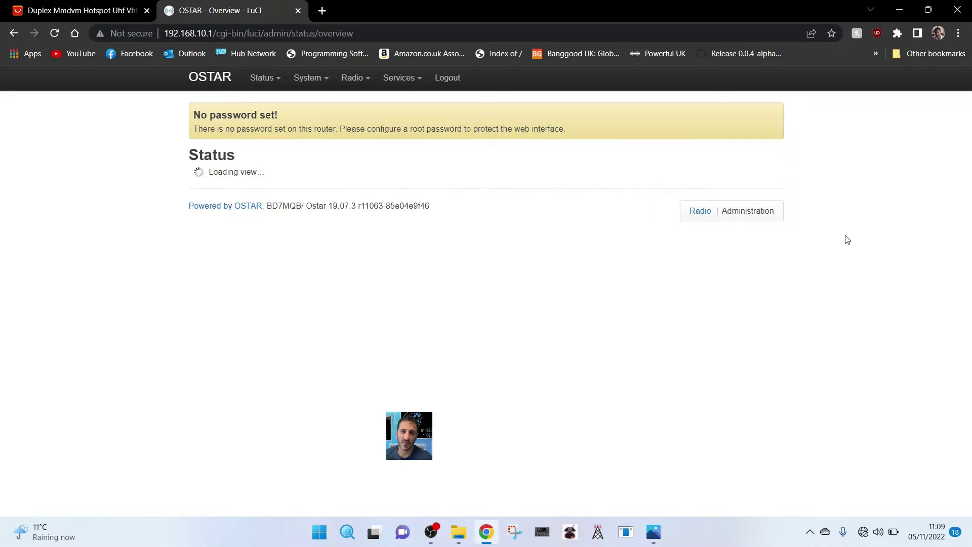
scroll(878, 325, "down", 9)
scroll(889, 395, "down", 3)
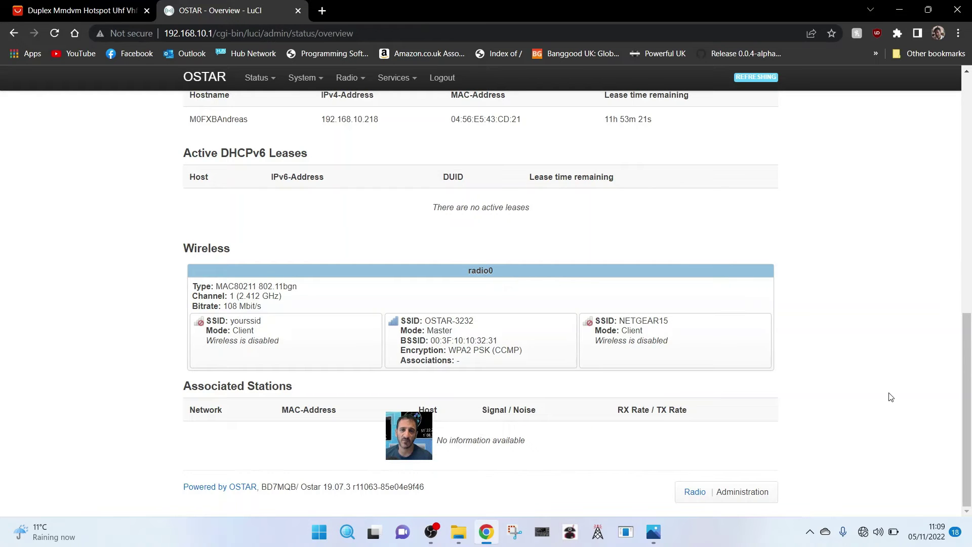
scroll(891, 397, "up", 12)
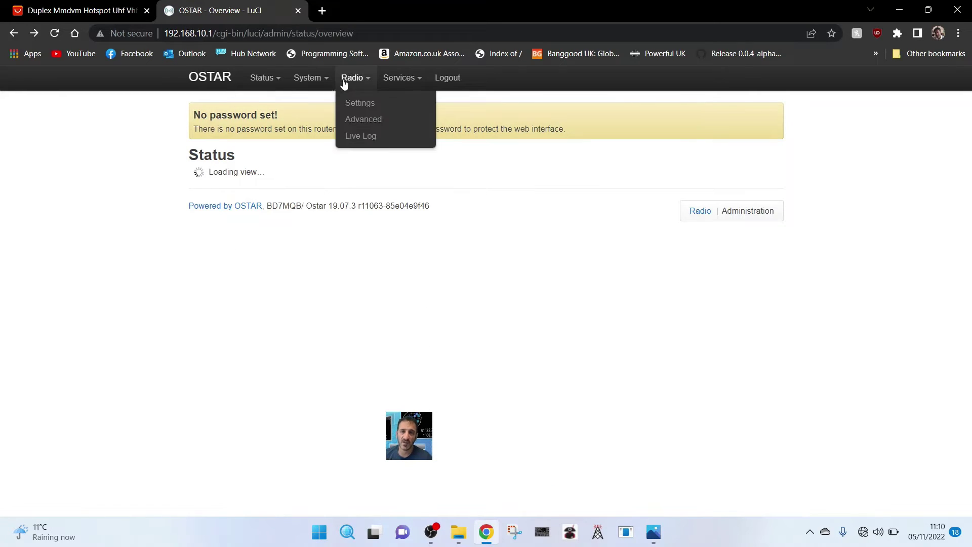
mouse_move(304, 78)
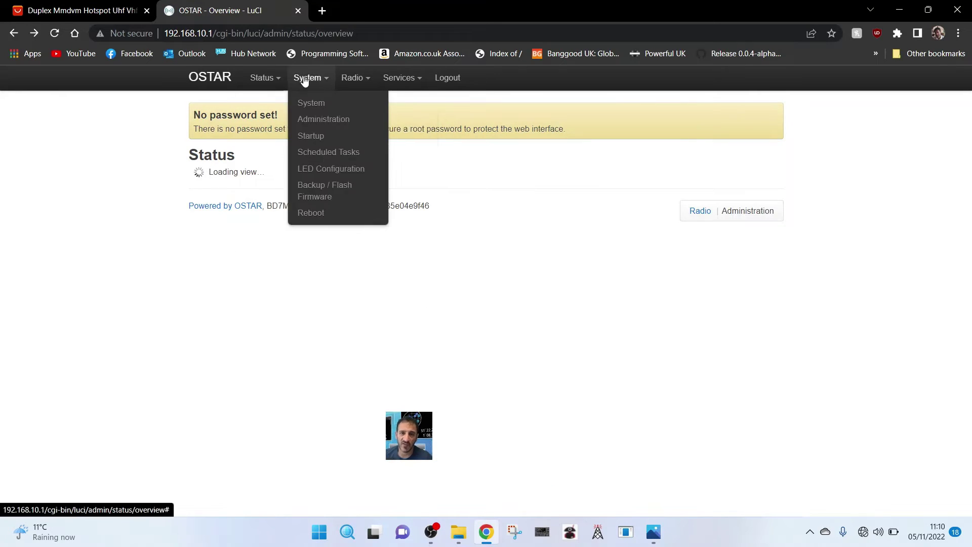
Enter a new root password under System > Administration, save it, and let Chrome remember it
left_click(321, 124)
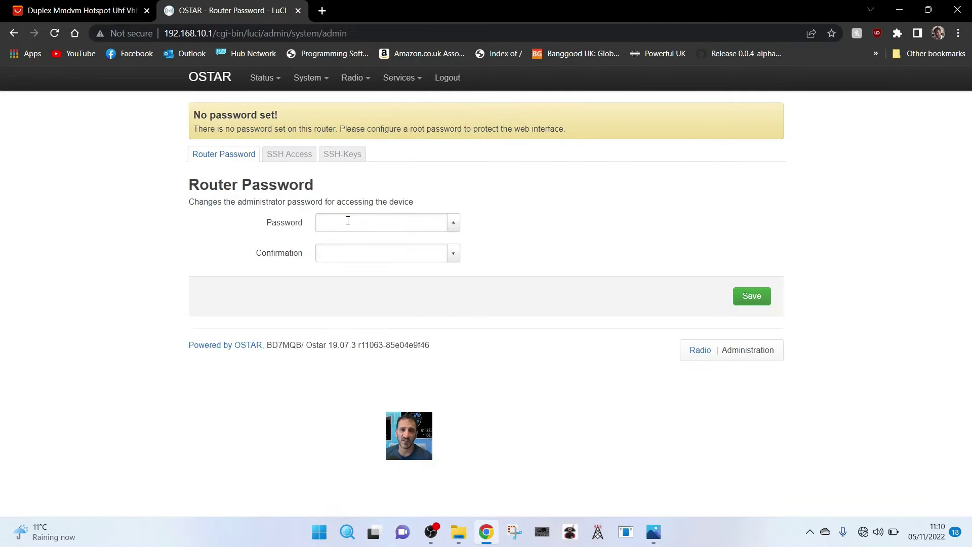
left_click(348, 220)
key("Caps_Lock")
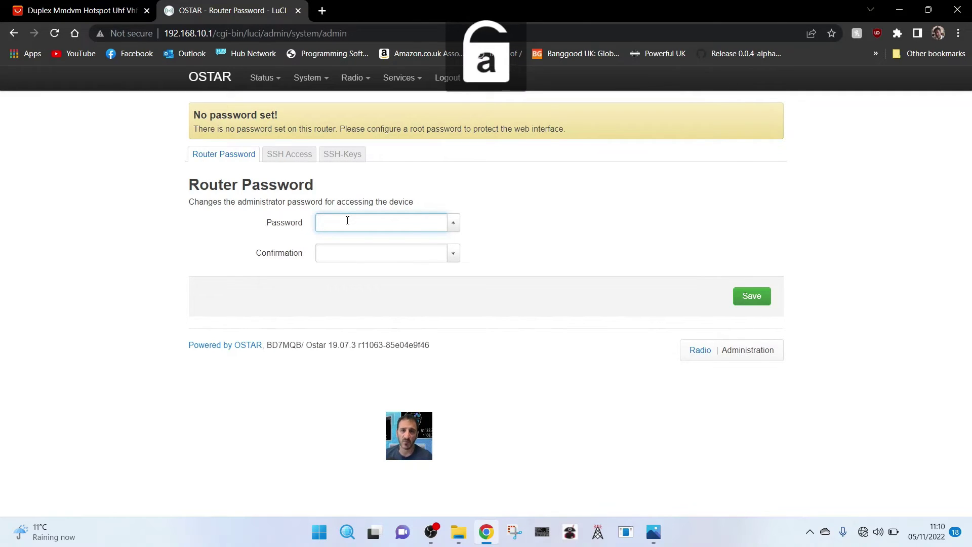
type("*********")
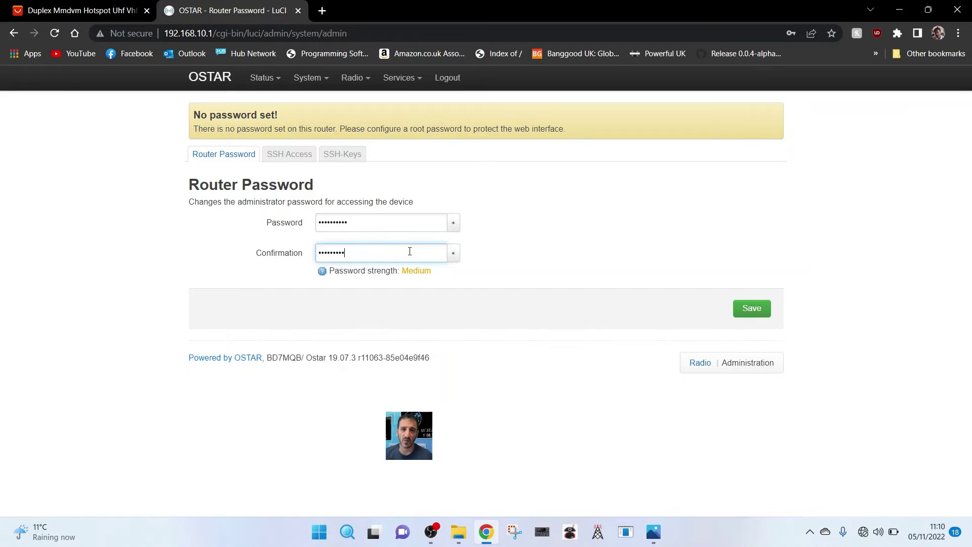
left_click(750, 308)
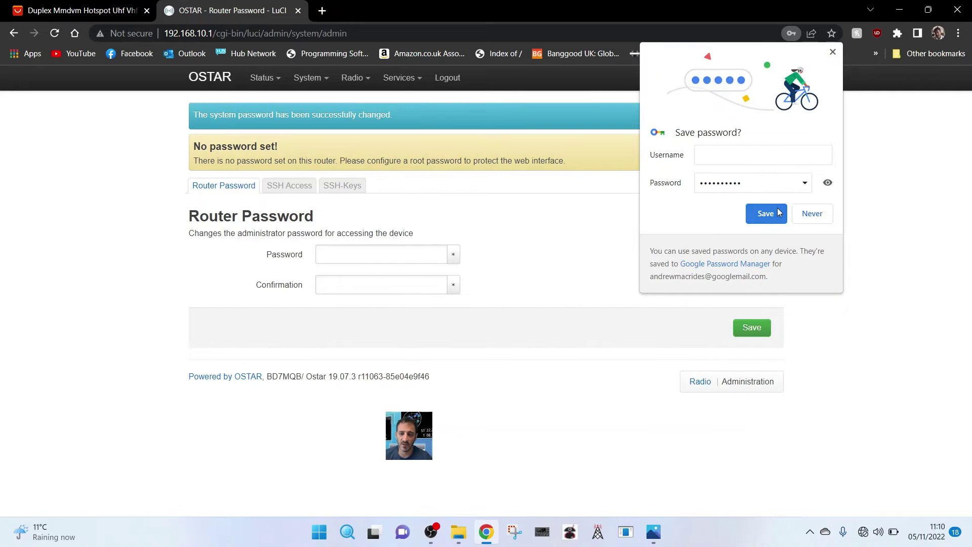
left_click(766, 214)
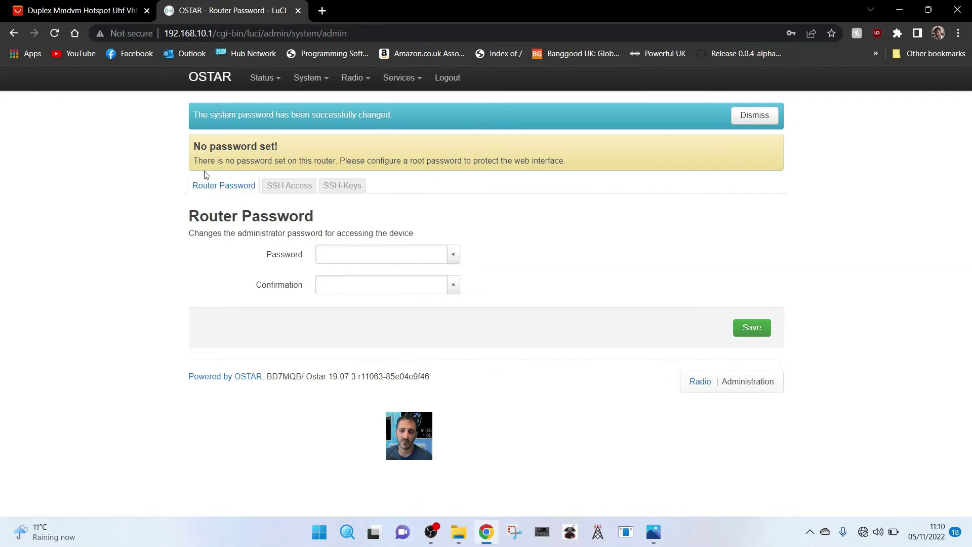
Re-enter the root password and save, getting the password-changed confirmation
left_click(353, 256)
key("Caps_Lock")
key("Caps_Lock")
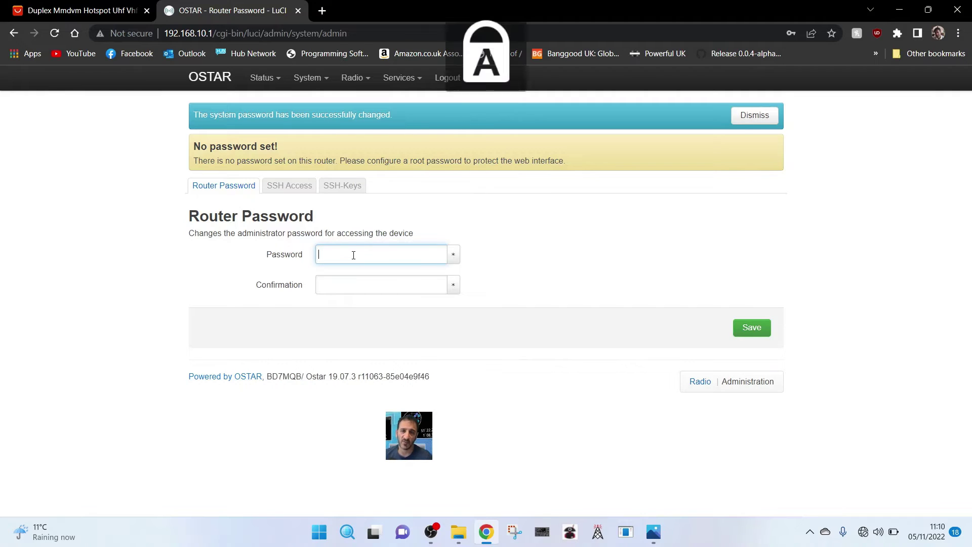
type("••••")
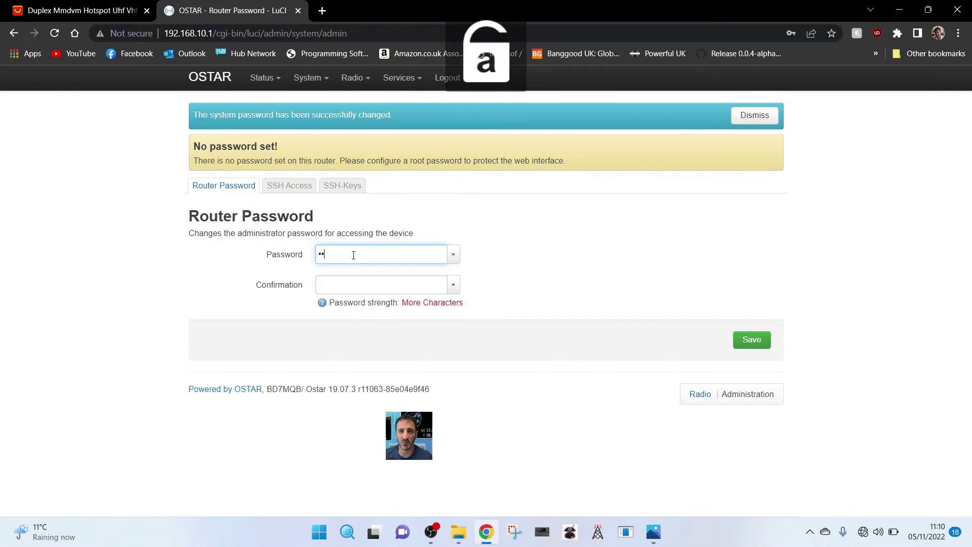
type("•••")
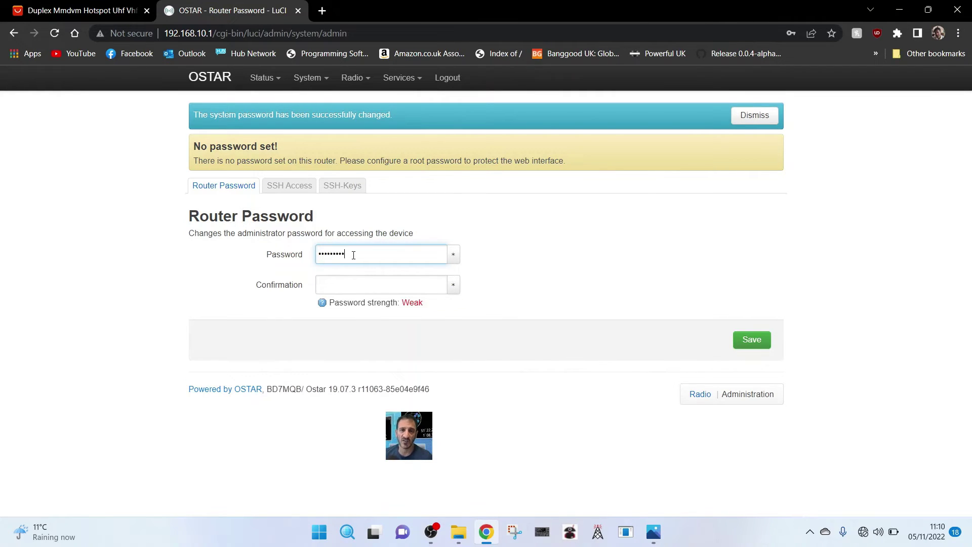
type("•")
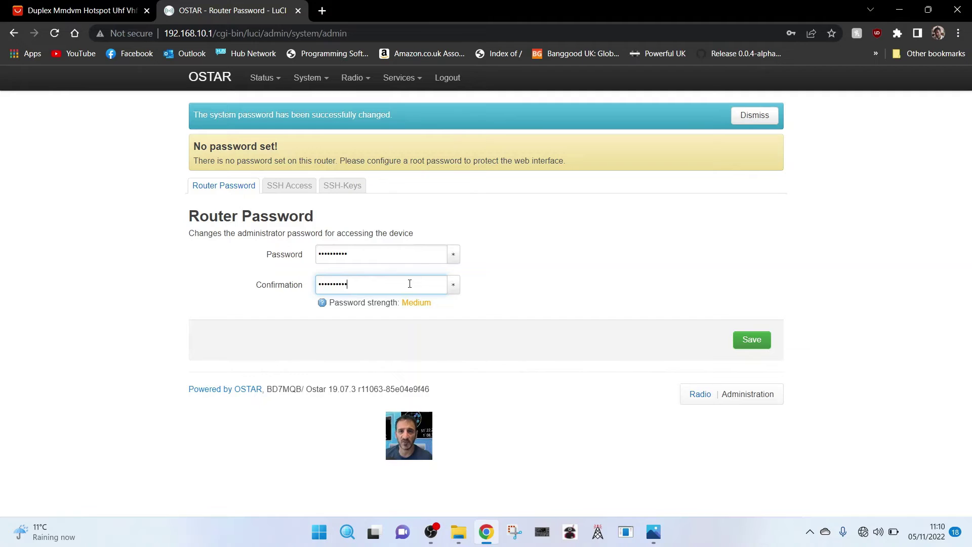
left_click(749, 332)
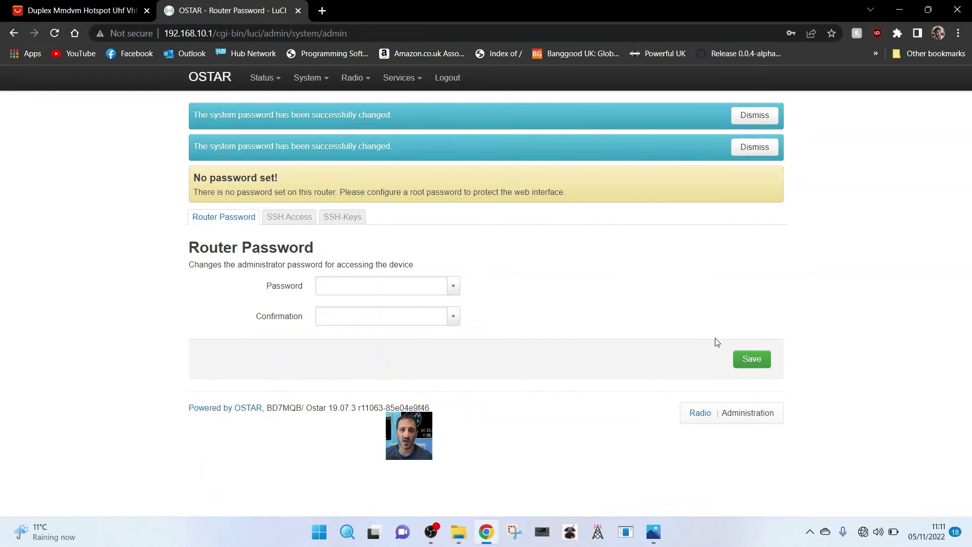
Go to the hotspot's Radio dashboard via the footer link
left_click(701, 414)
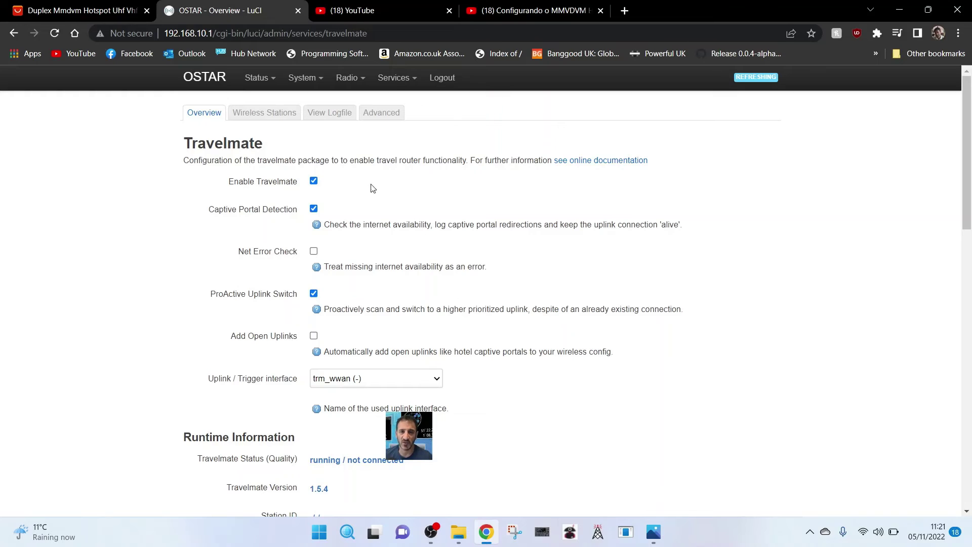
On Wireless Stations, scan radio0 (11bgn) and repeat the scan until MERCURY2GHZ is listed
left_click(274, 112)
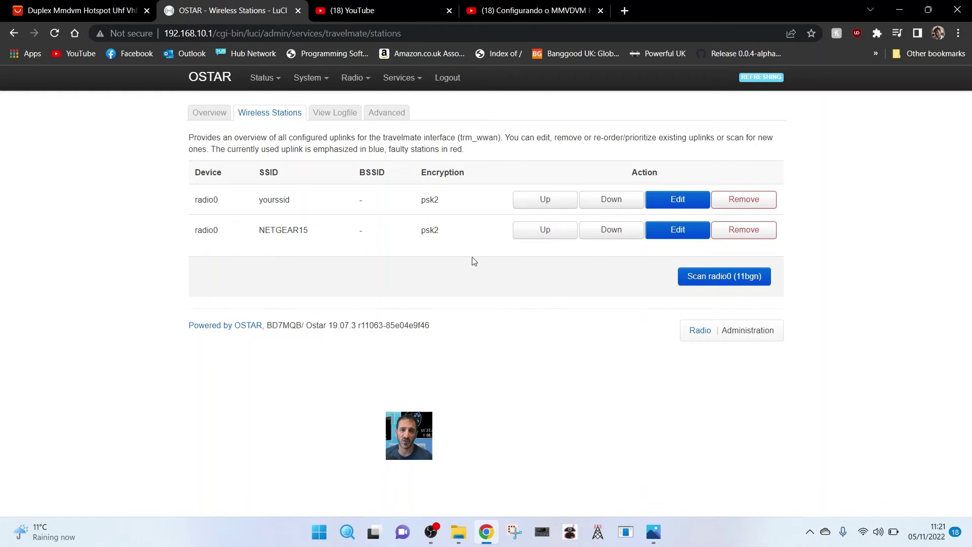
left_click(716, 278)
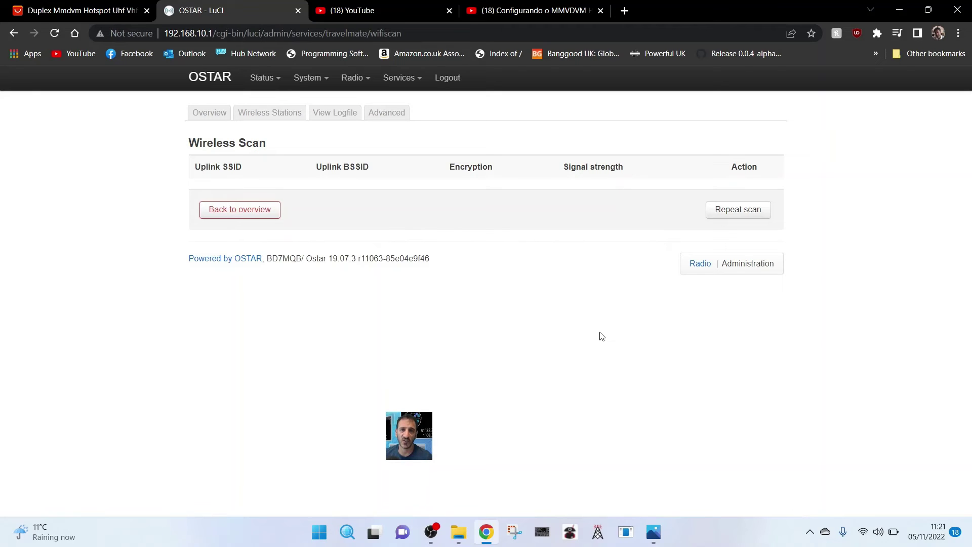
left_click(741, 214)
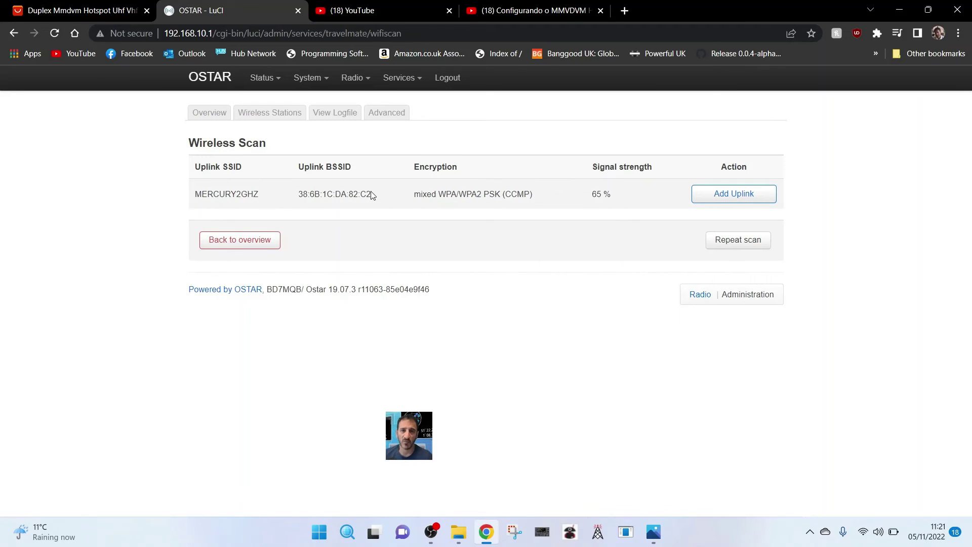
Save MERCURY2GHZ as an uplink with Ignore BSSID checked, its WPA passphrase entered, and Auto Login Script none
left_click(726, 199)
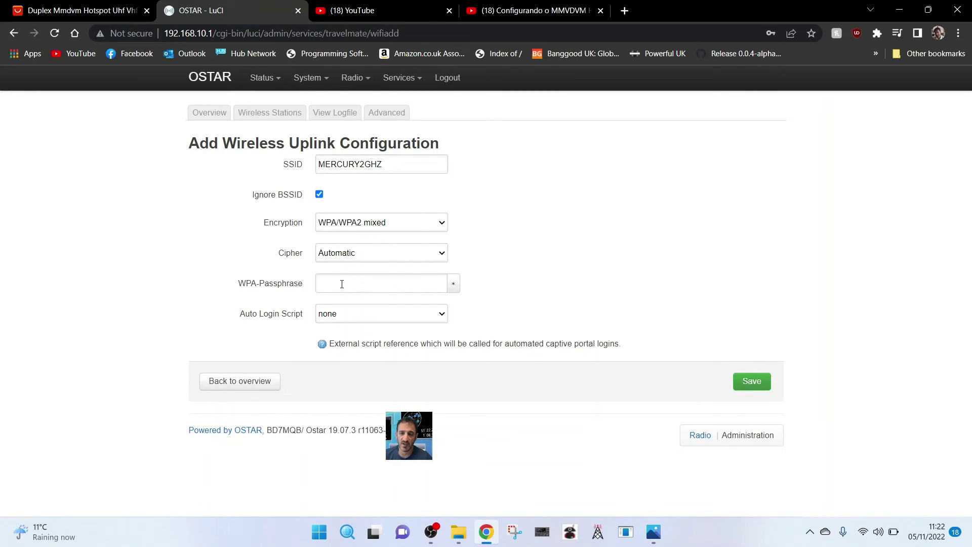
left_click(318, 195)
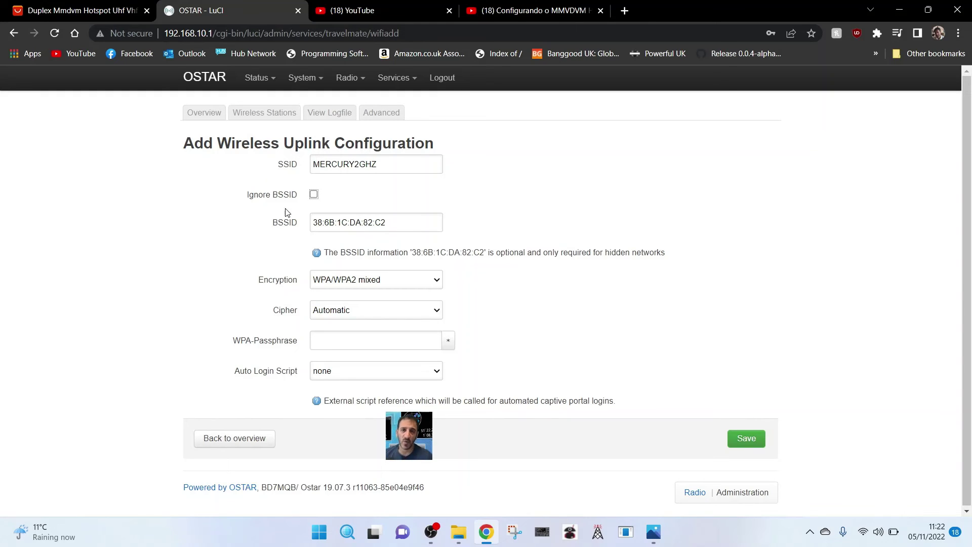
left_click(314, 196)
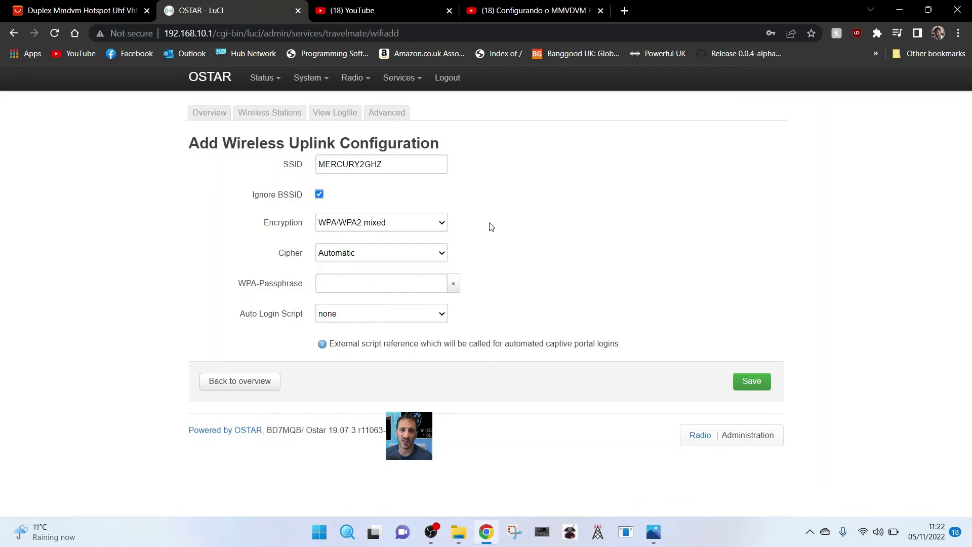
left_click(342, 284)
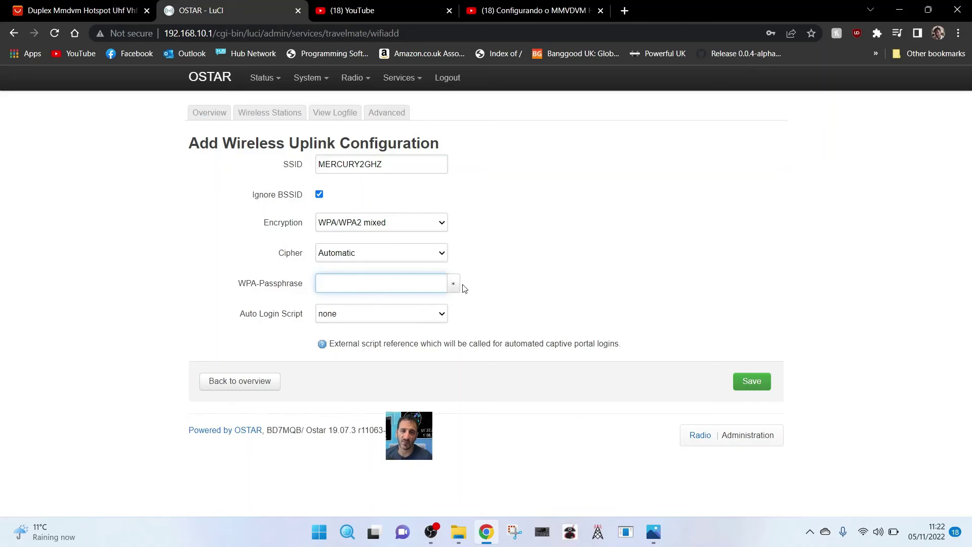
key("Caps_Lock")
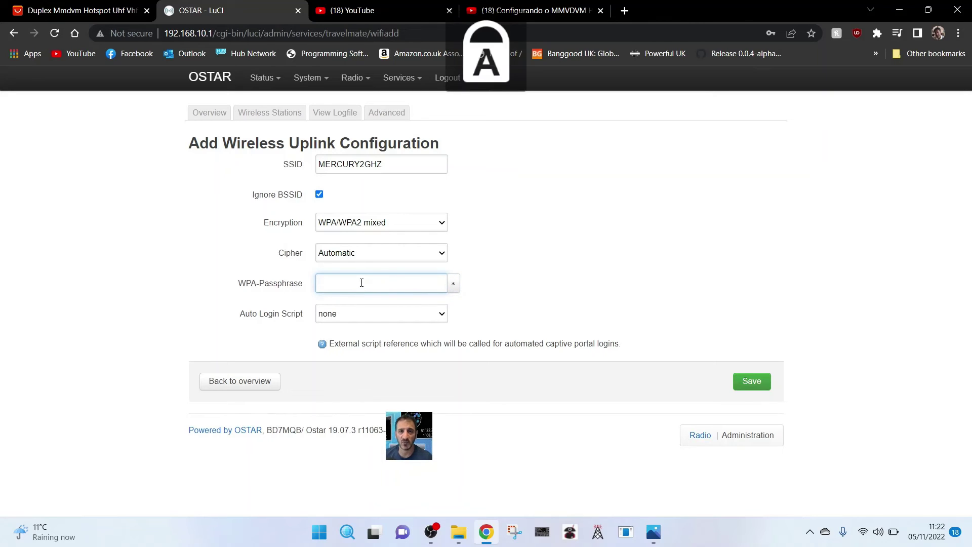
key("Caps_Lock")
type("•••")
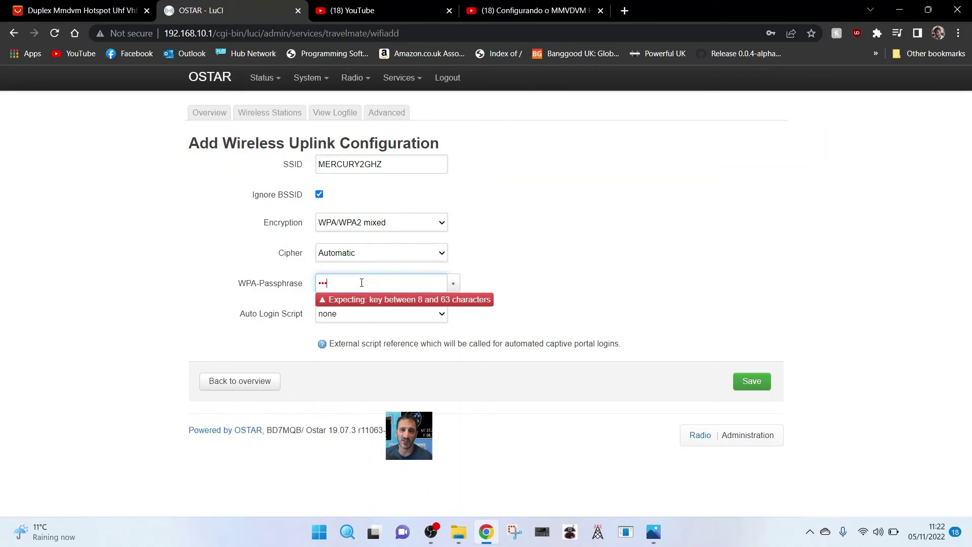
type("••••••")
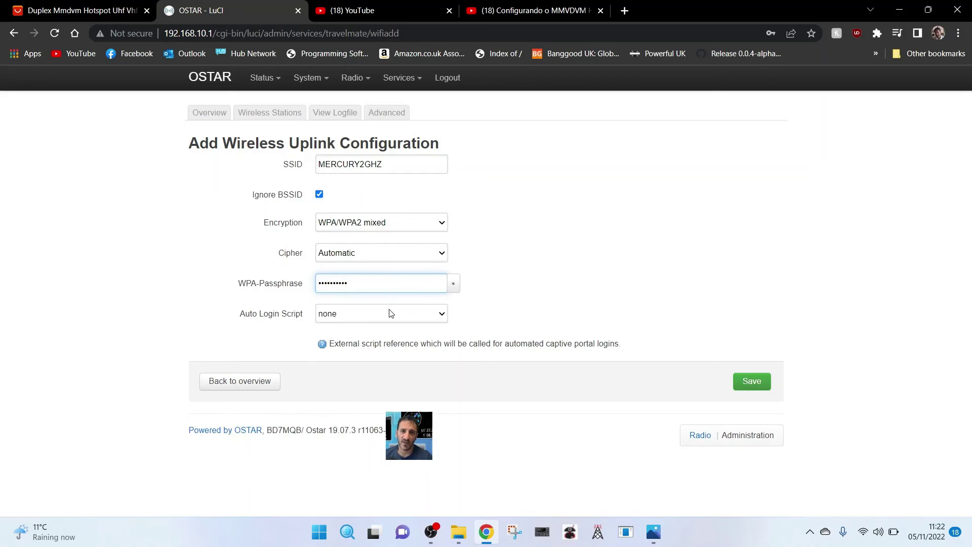
left_click(441, 316)
left_click(441, 315)
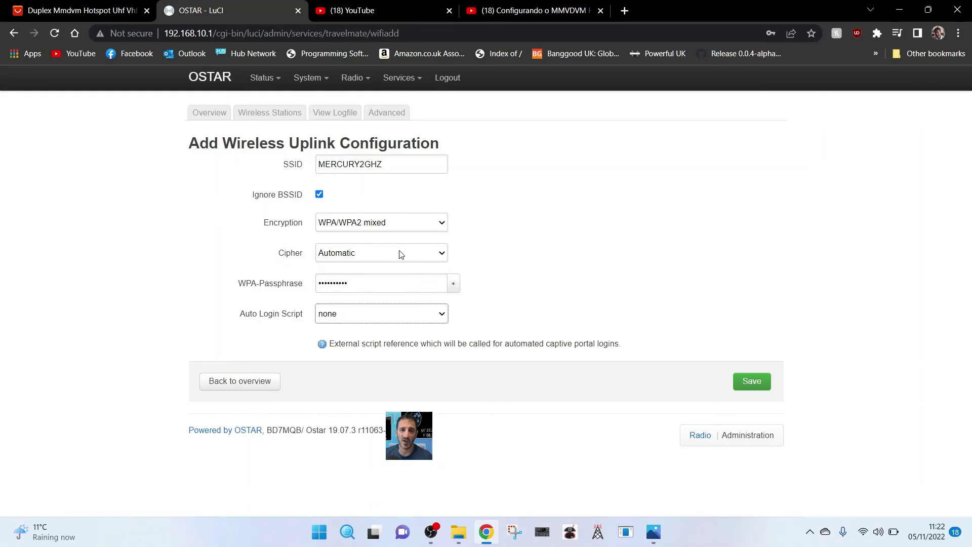
left_click(761, 386)
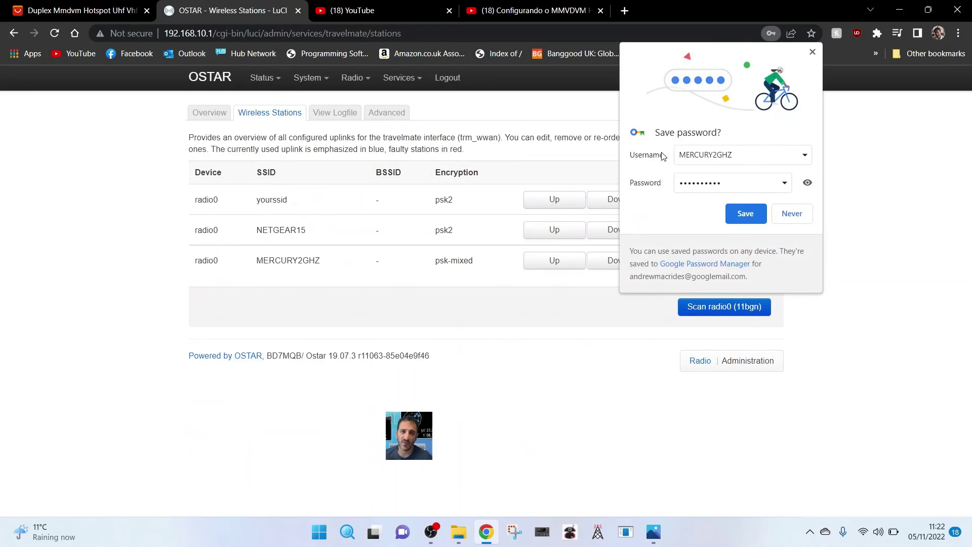
Let Chrome save the Wi-Fi uplink passphrase
left_click(752, 214)
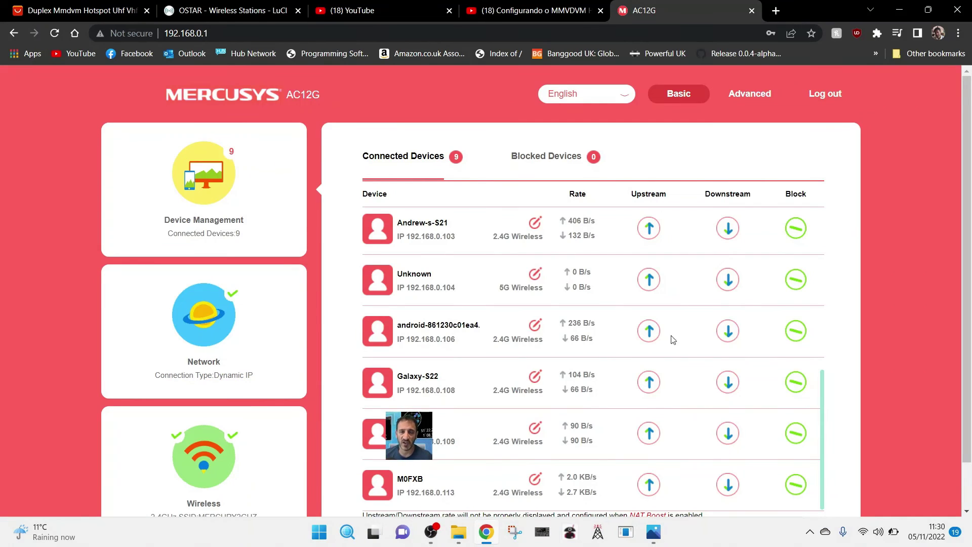
Confirm in Quick Settings which Wi-Fi network the laptop is connected to
scroll(684, 346, "up", 2)
scroll(687, 344, "down", 2)
left_click(874, 538)
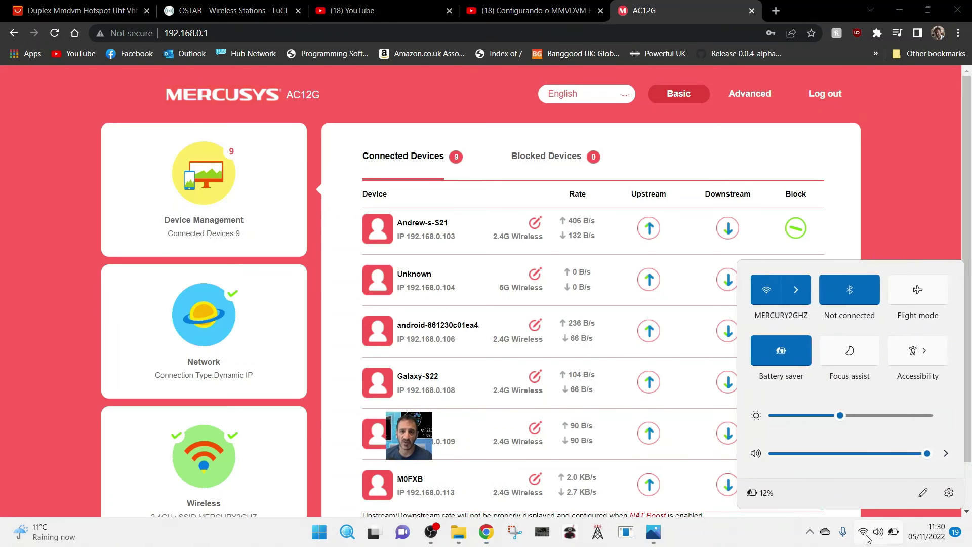
left_click(905, 227)
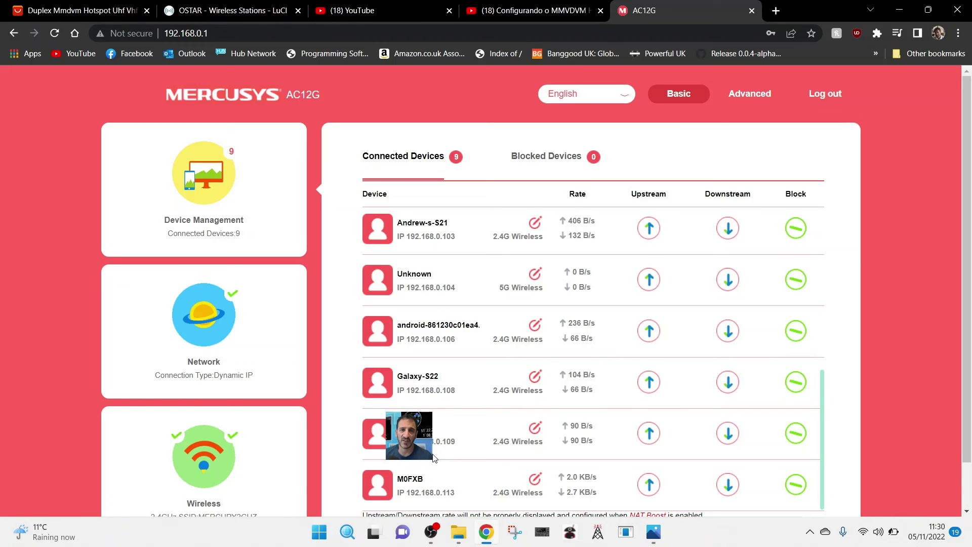
Change the browser address from 192.168.0.1 to 192.168.0.109
left_click(217, 33)
left_click(217, 33)
type("09")
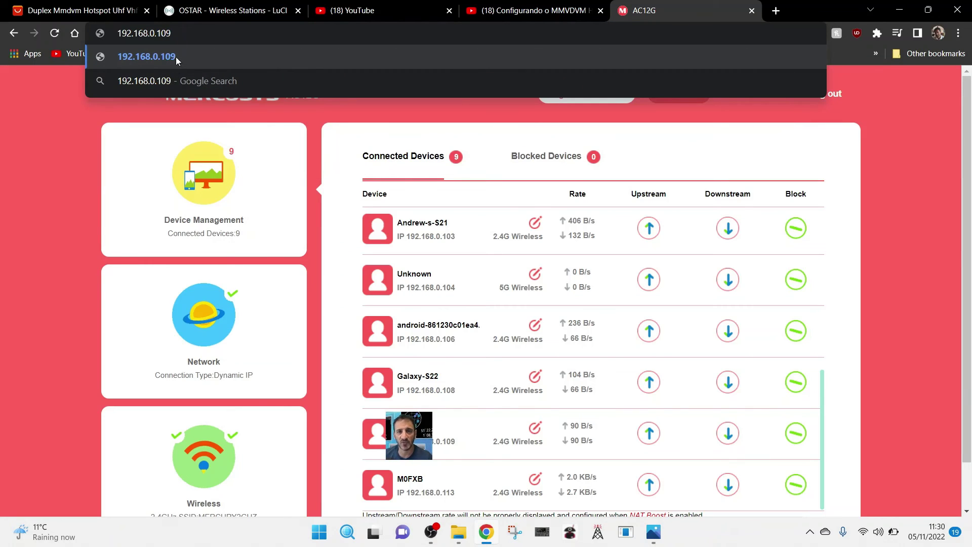
Load the hotspot dashboard from the 192.168.0.109 address suggestion
left_click(176, 57)
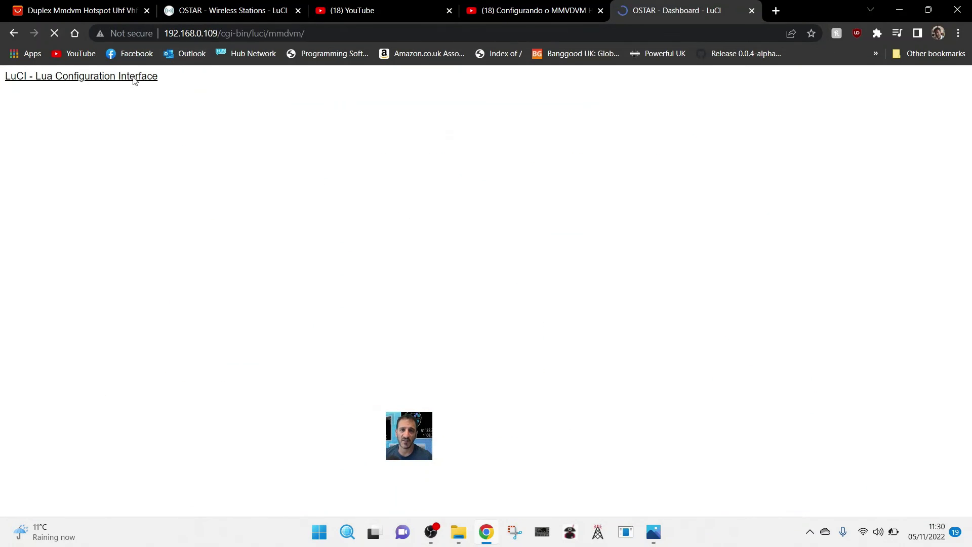